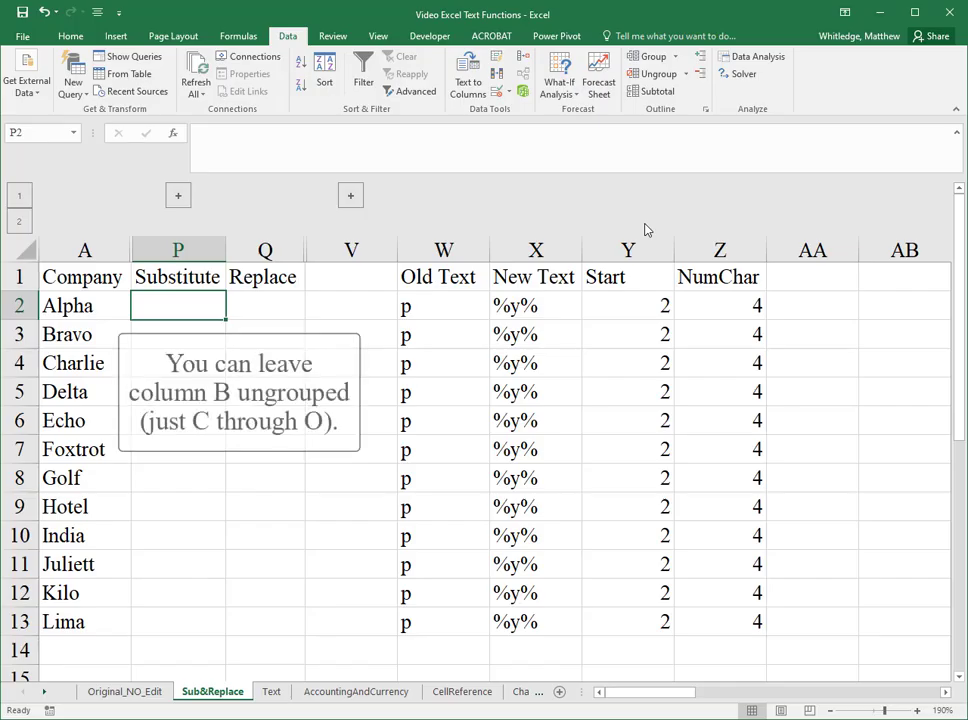
click(351, 196)
click(356, 198)
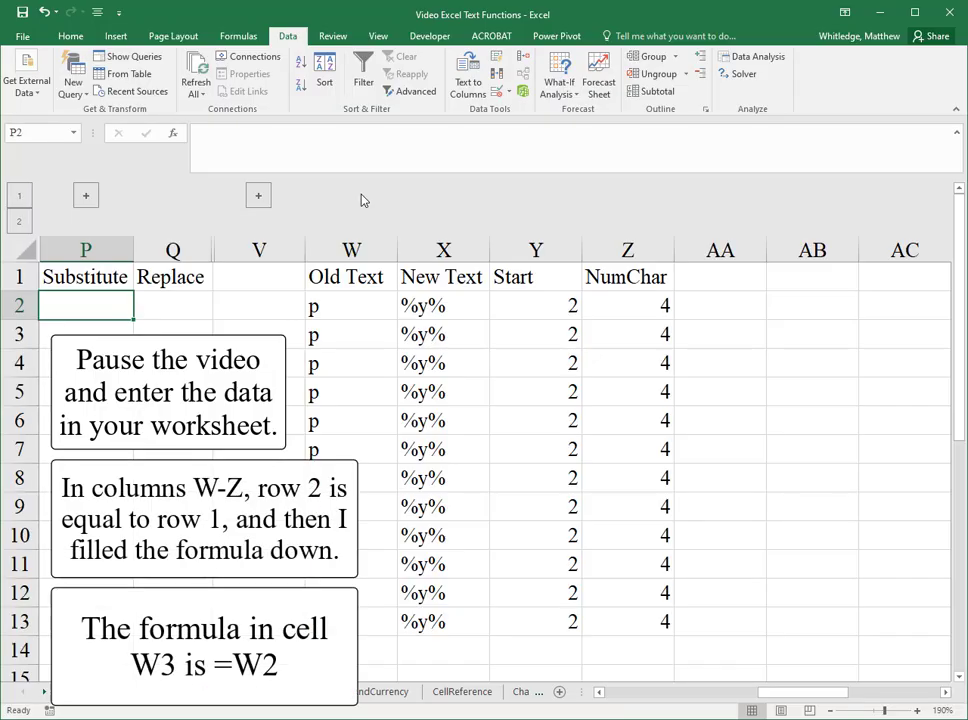
scroll(363, 200, left, 2)
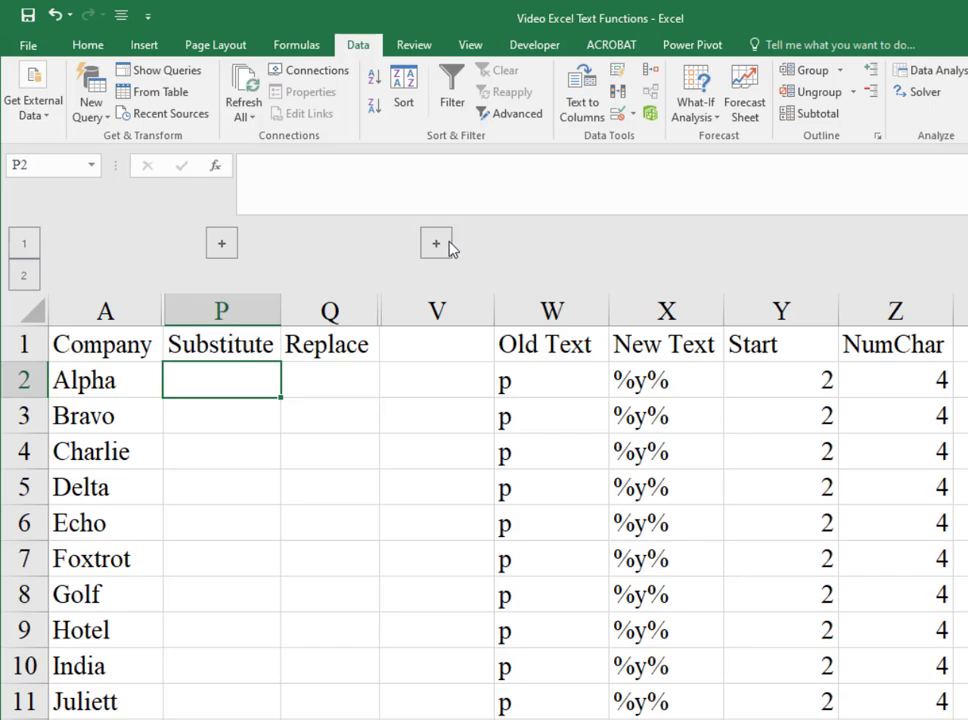
Enter the formula =SUBSTITUTE(A2,W2,X2) in cell P2, referencing the company name, old text and new text.
text(=substitu)
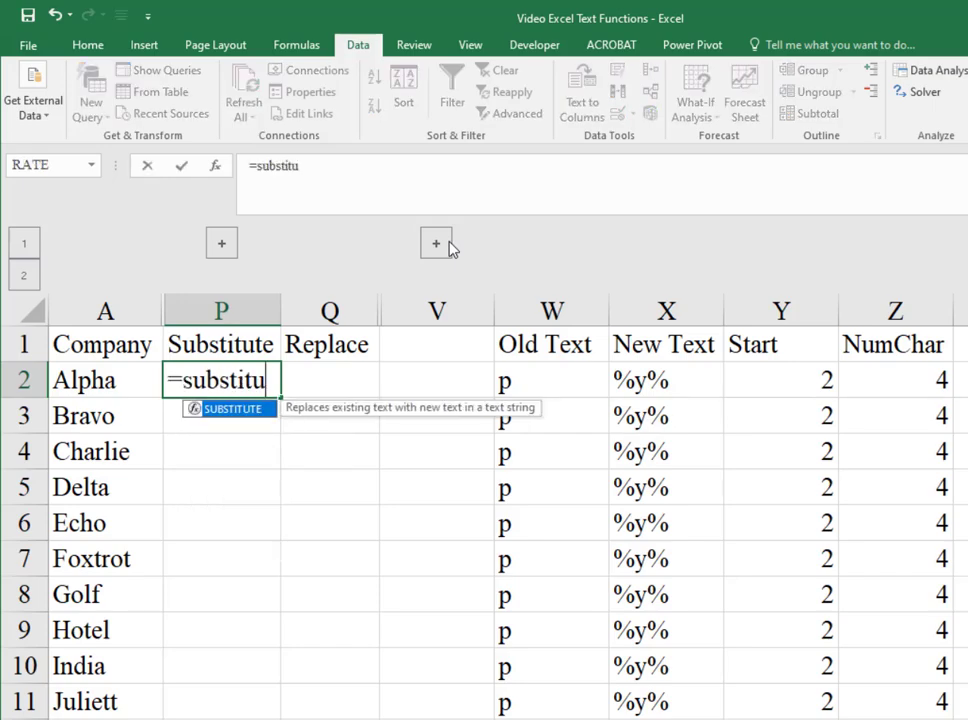
text(te)
key(ctrl+a)
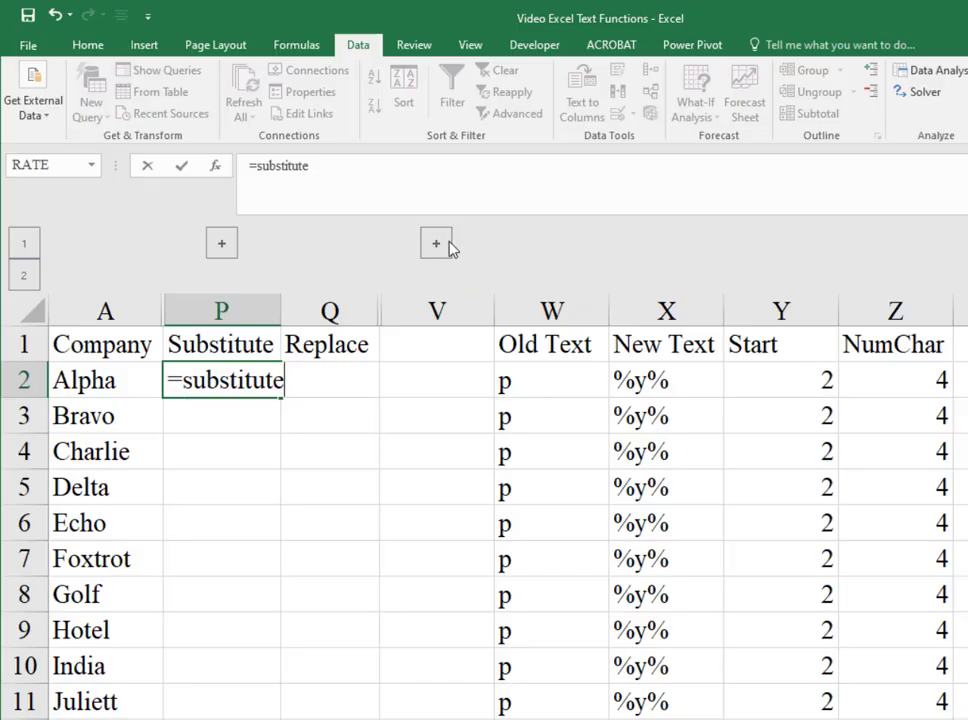
text(()
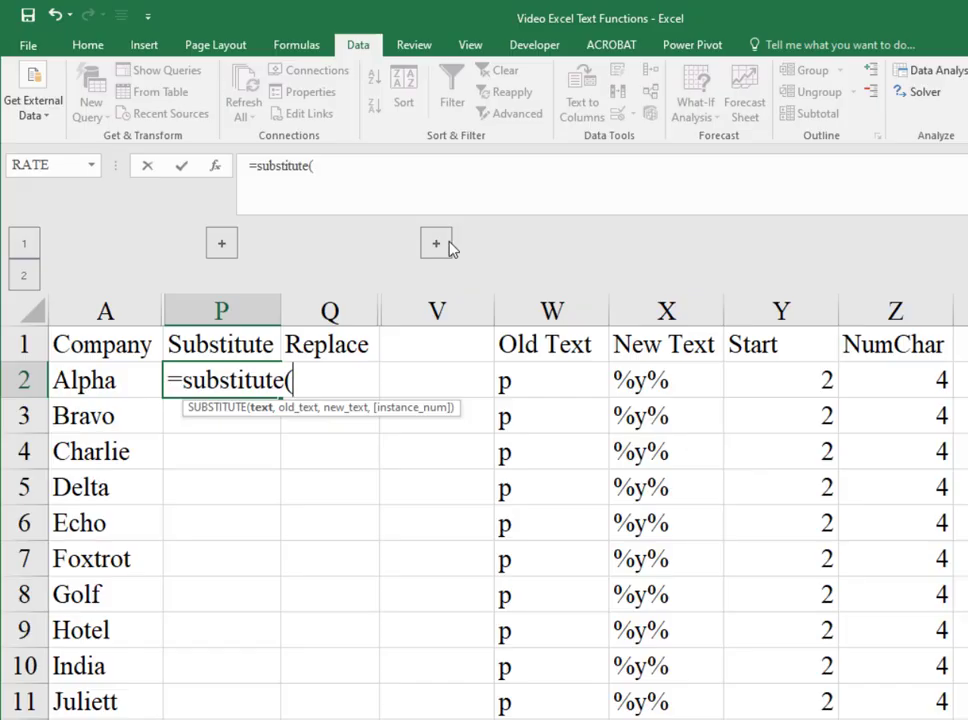
key(Left)
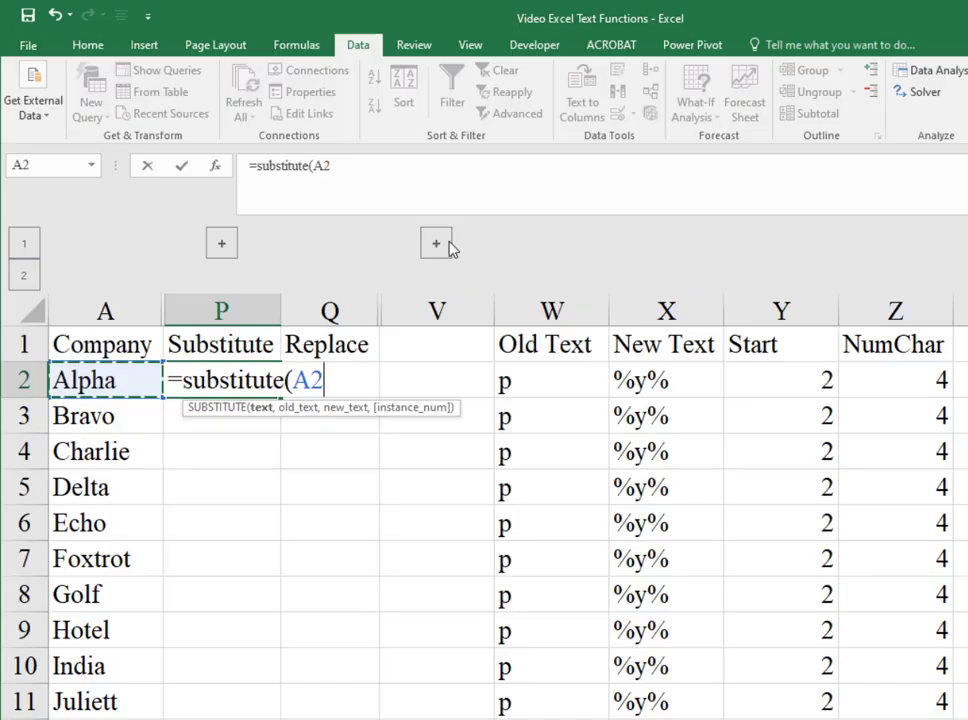
text(,)
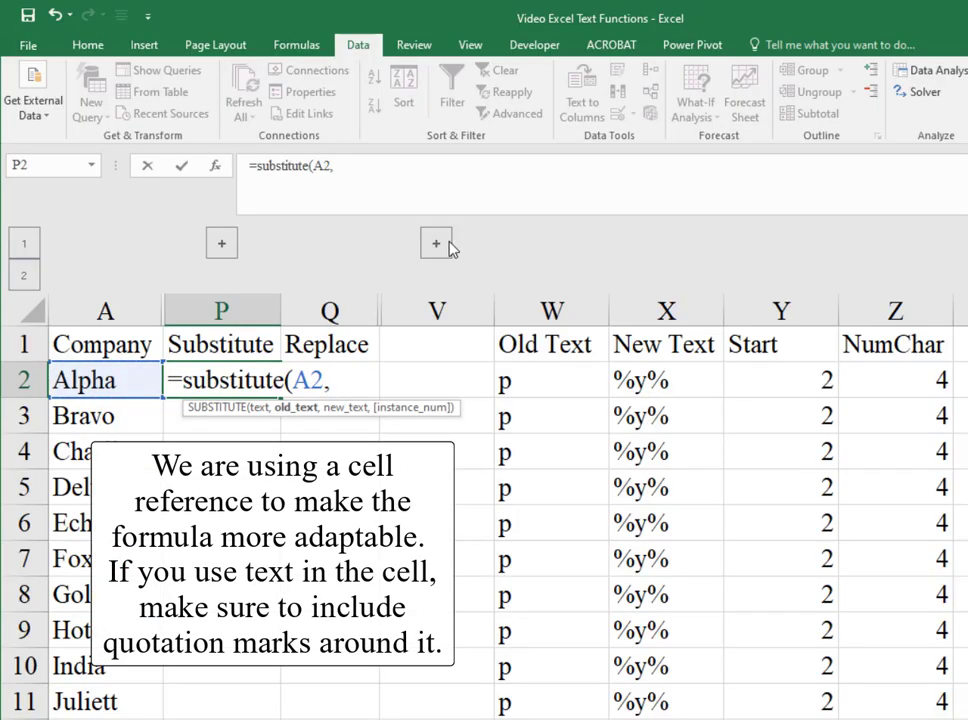
key(Right)
key(Right)
key(Right)
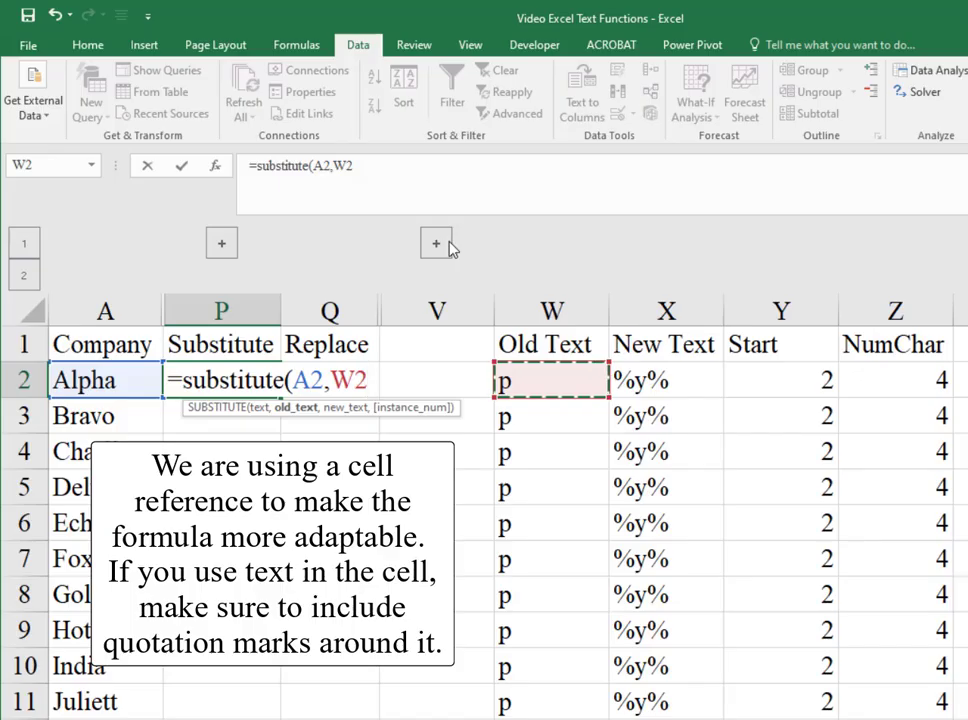
text(,)
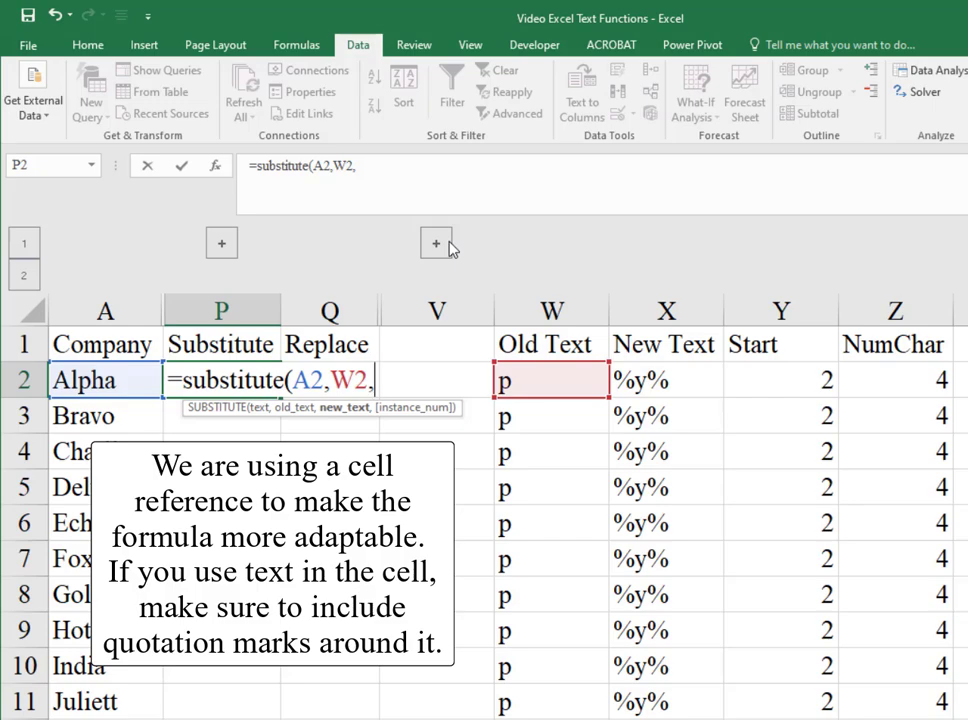
key(Right)
key(Right)
key(Right)
key(Right)
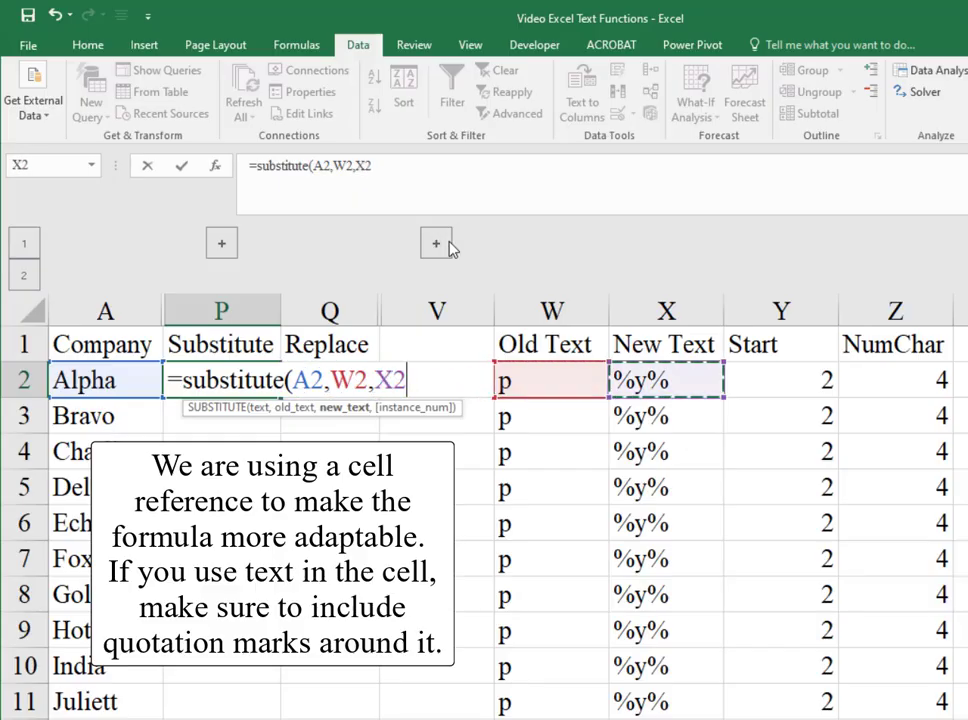
text())
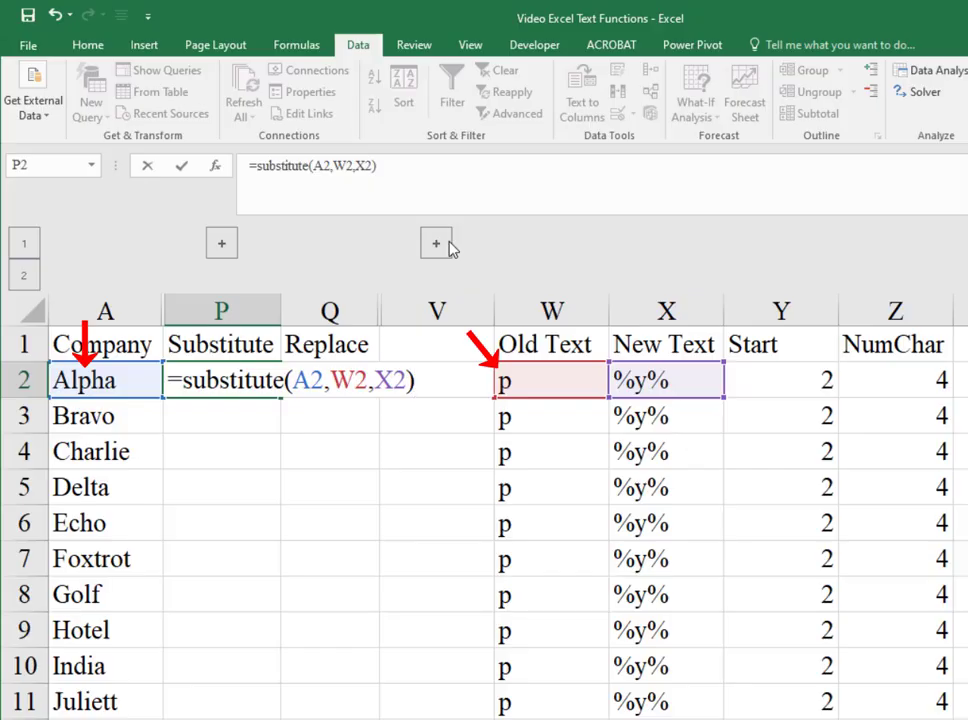
key(Return)
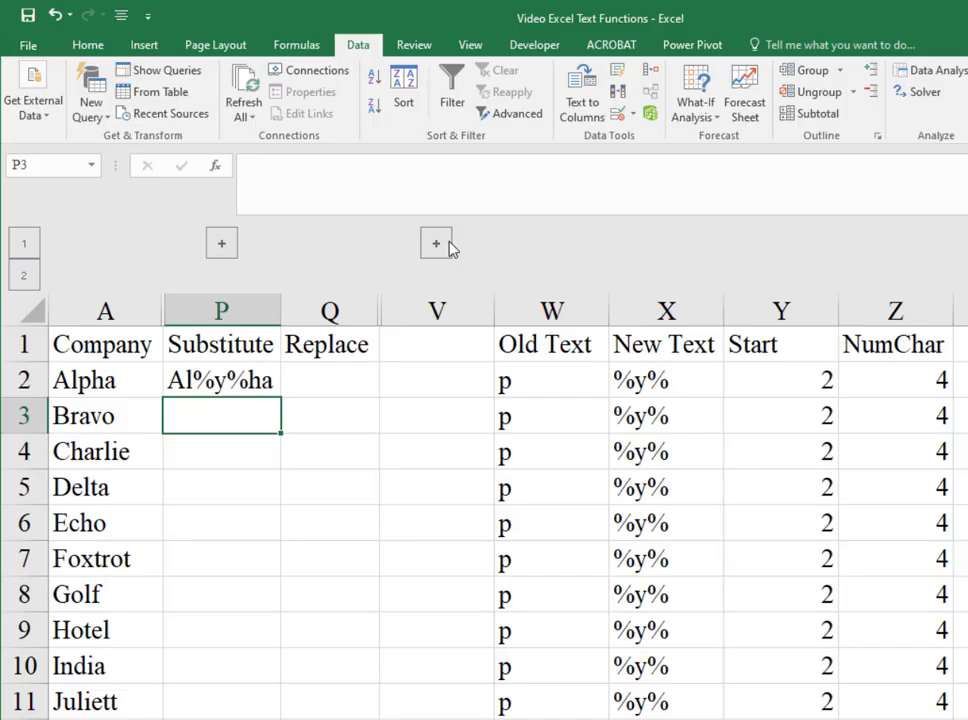
Fill the SUBSTITUTE formula from P2 down the Substitute column for the remaining companies.
key(Up)
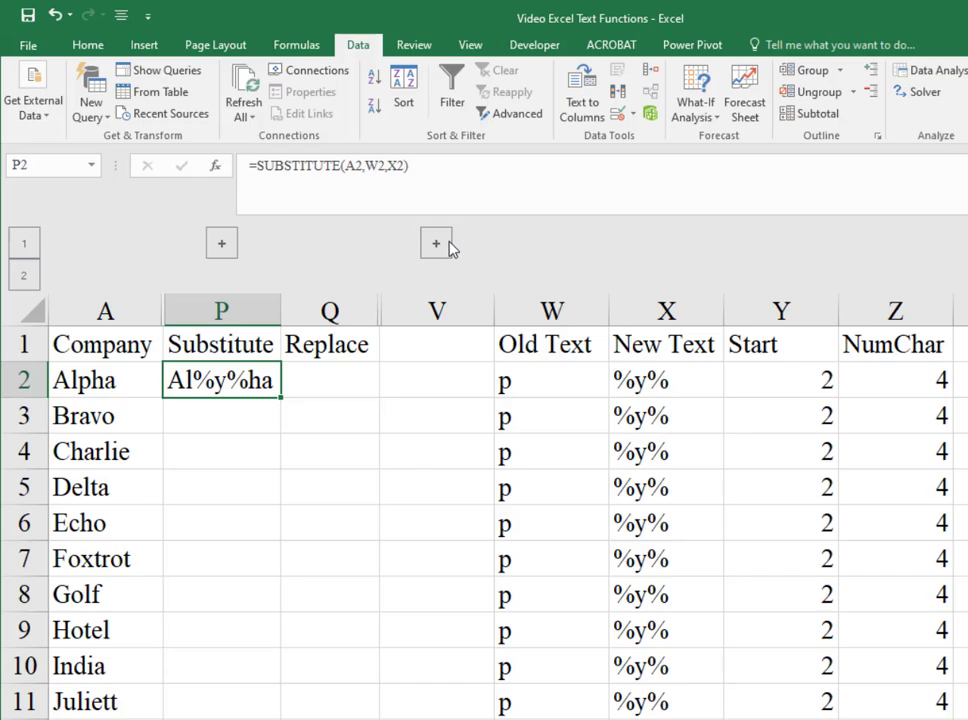
key(shift+Down)
key(shift+Down)
key(shift+Down)
key(shift+Down)
key(shift+Down)
key(shift+Down)
key(shift+Down)
key(shift+Down)
key(shift+Down)
key(shift+Down)
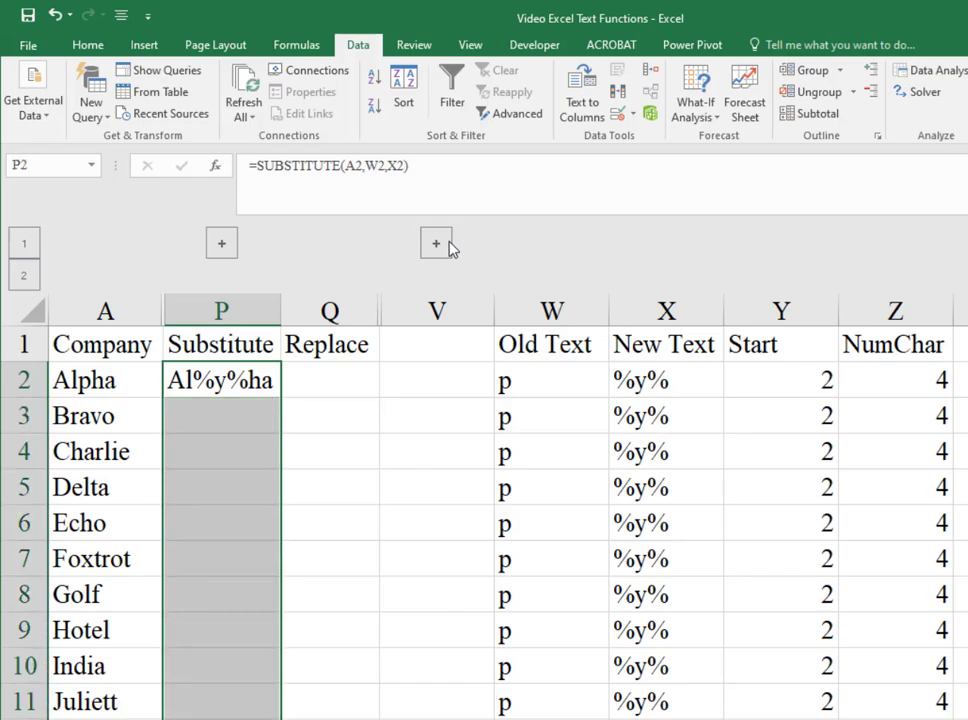
key(ctrl+d)
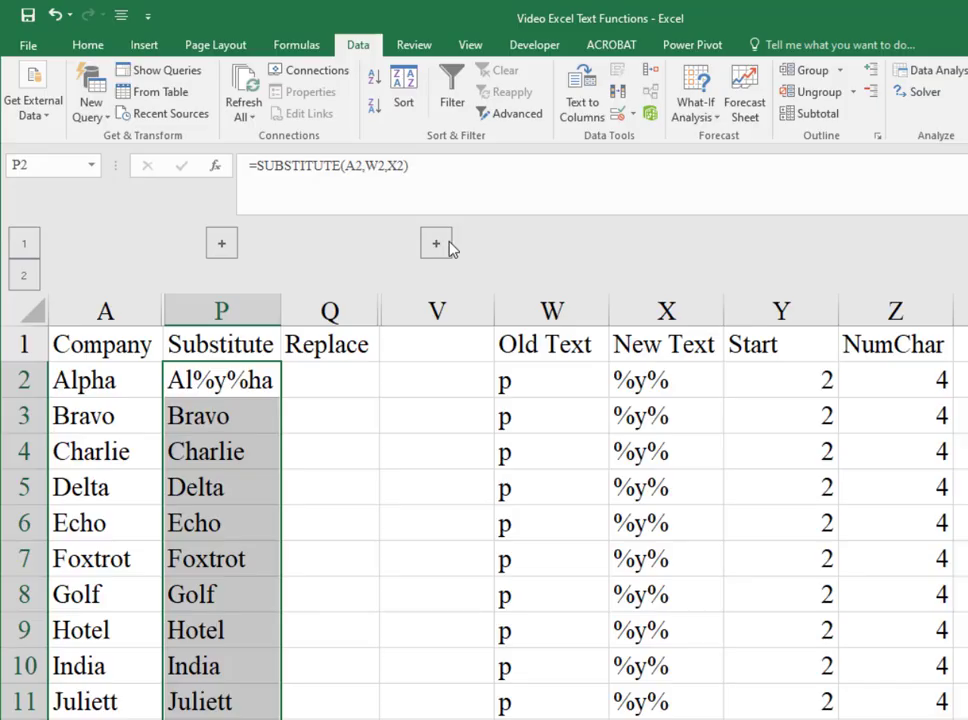
Change the old text in cell W2 to the letter l.
key(Right)
key(Right)
key(Right)
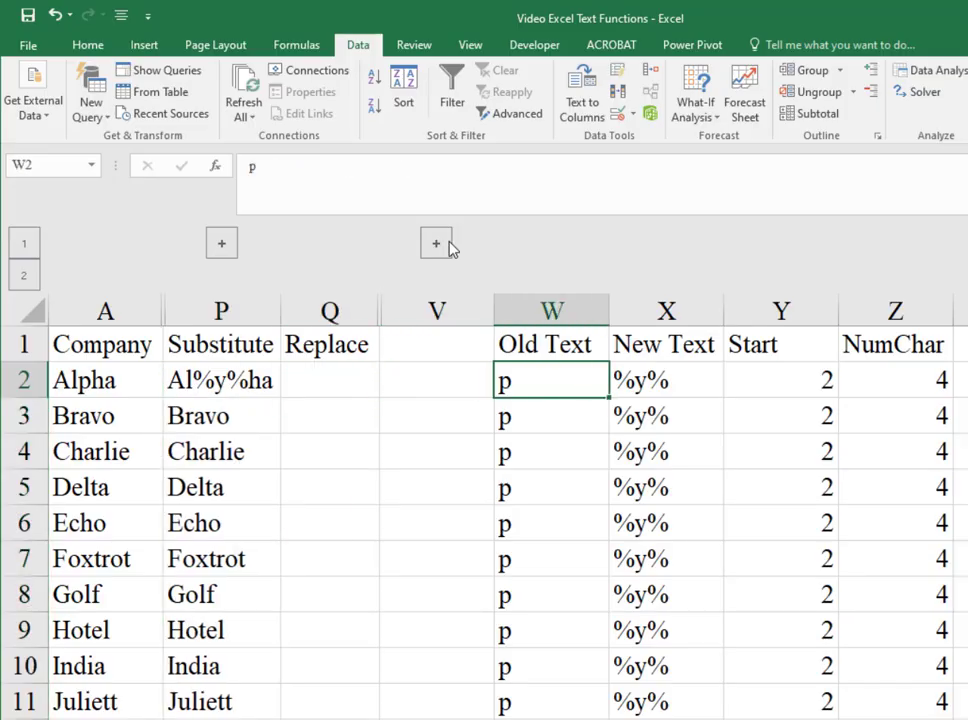
text(l)
key(Return)
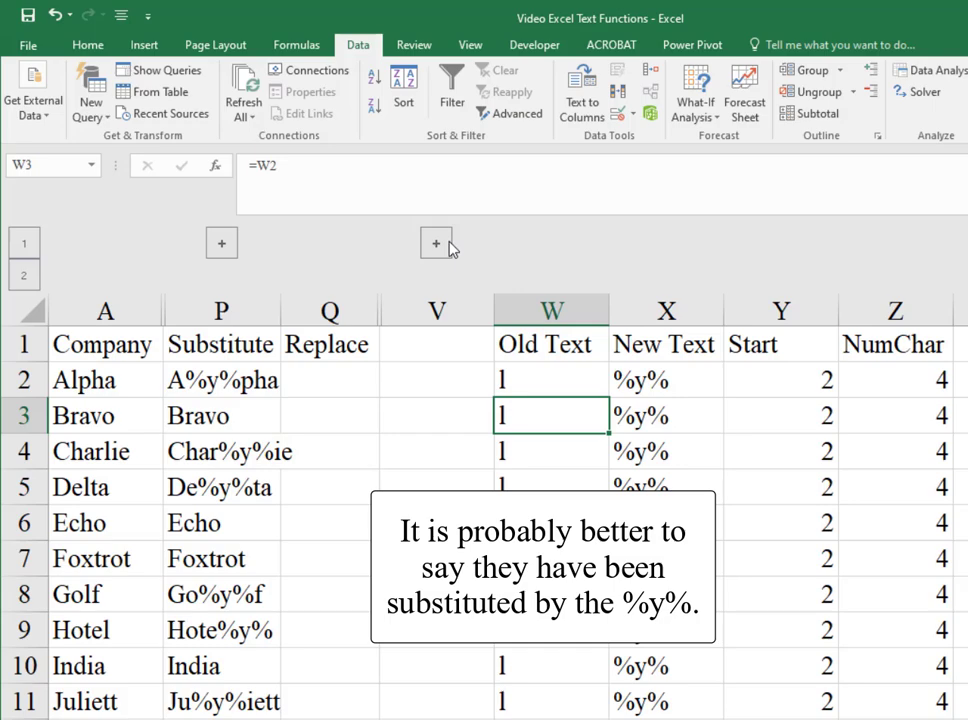
Change the new text in cell X2 to ####.
key(Up)
key(Right)
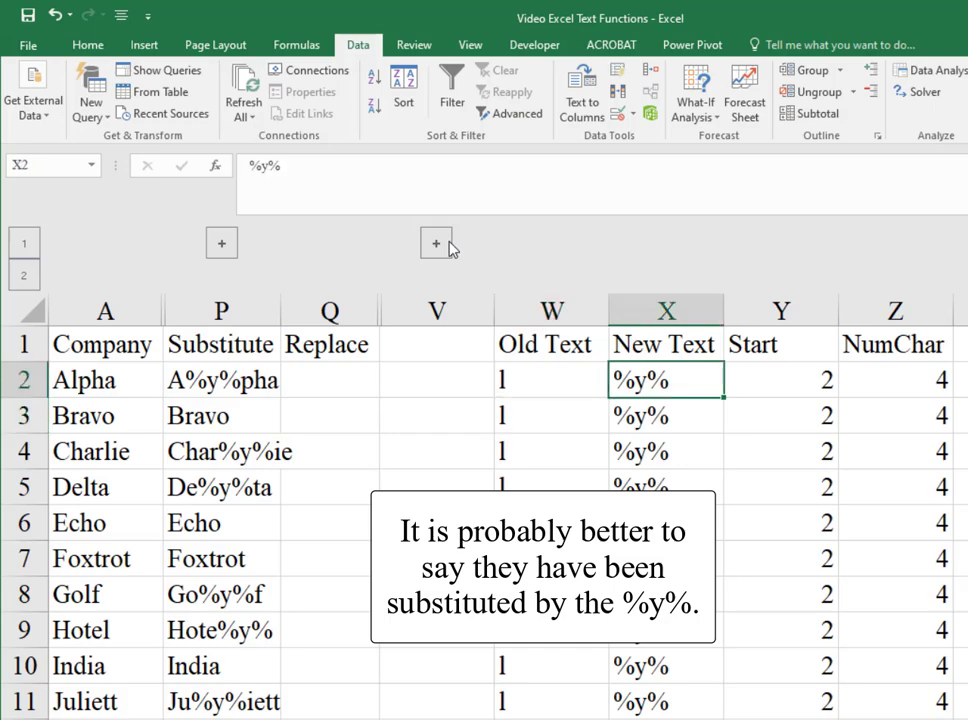
text(#)
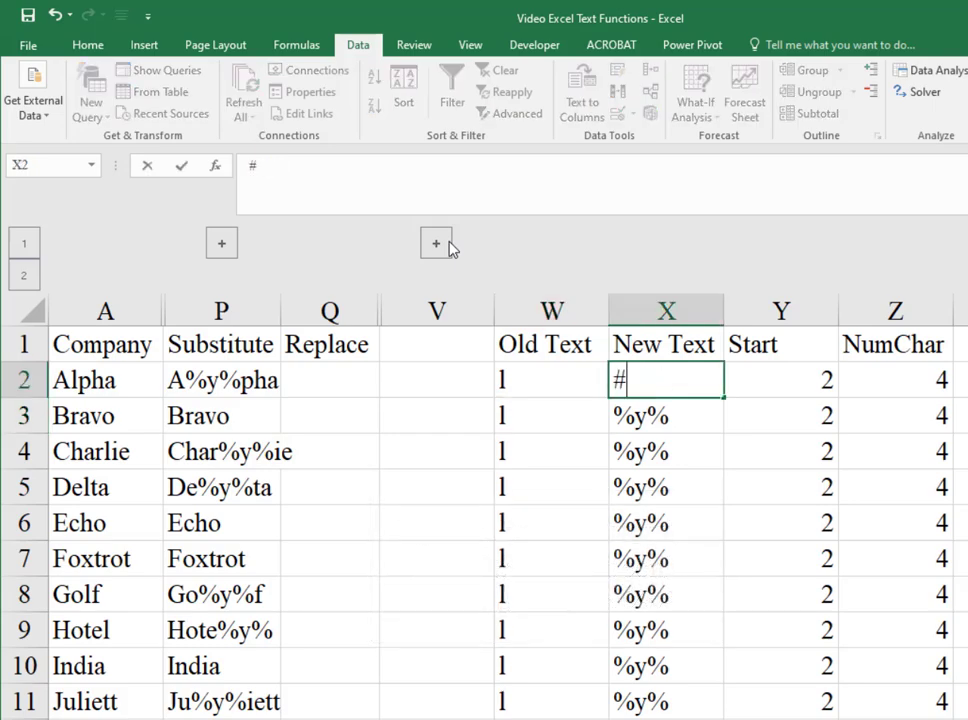
text(###)
key(Return)
key(Up)
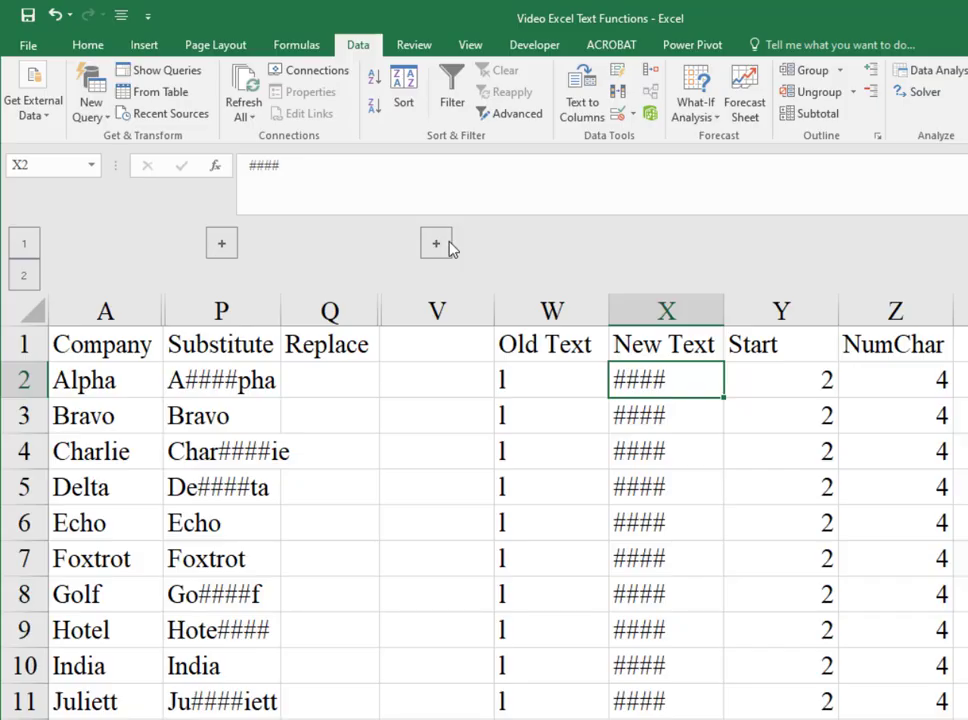
Enter the formula =REPLACE(A2,Y2,Z2,X2) in cell Q2, referencing the company name, start position, character count and new text.
key(Left)
key(Left)
key(Left)
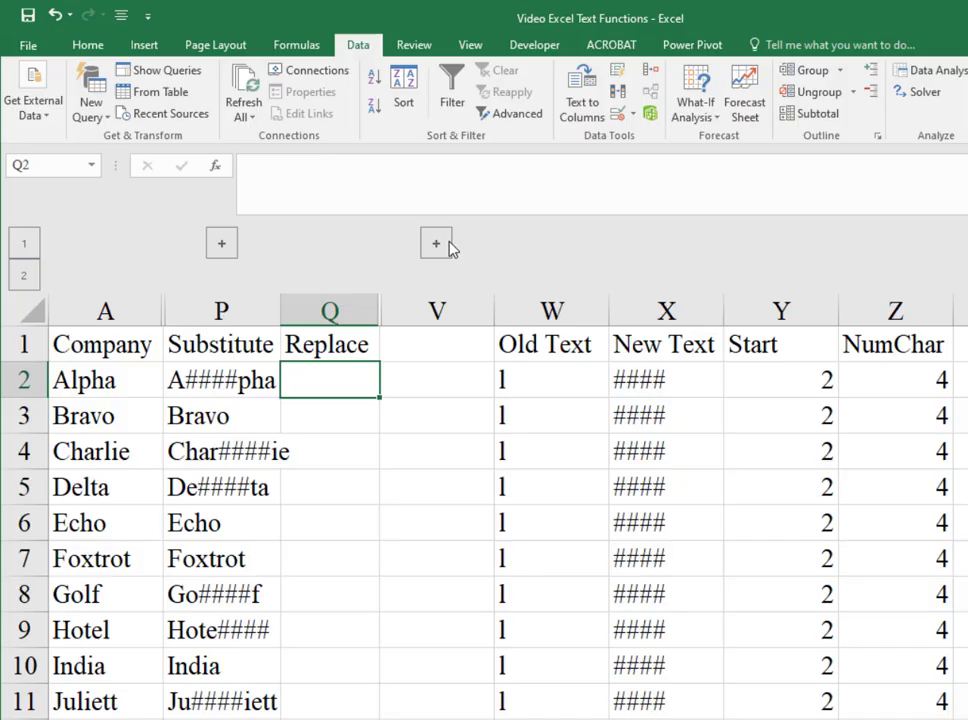
text(=repl)
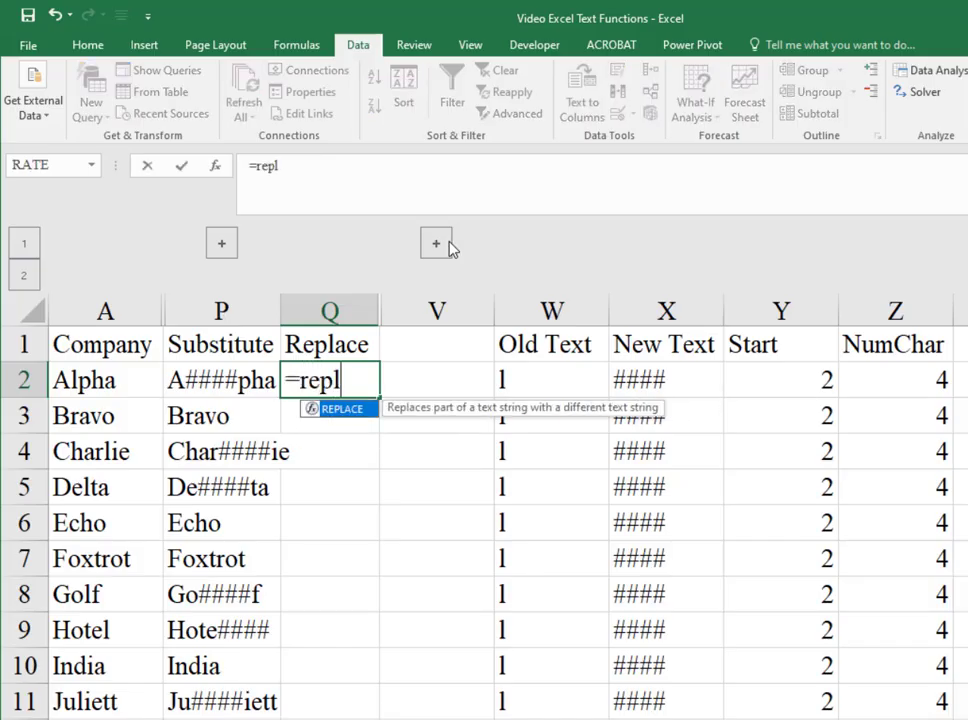
text(ace)
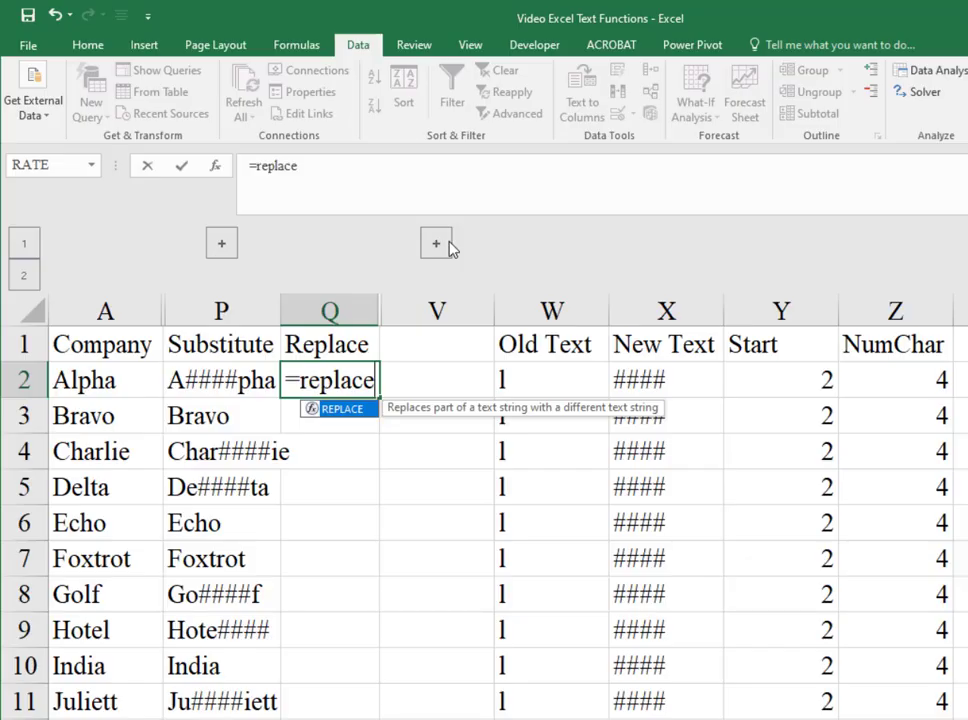
text(()
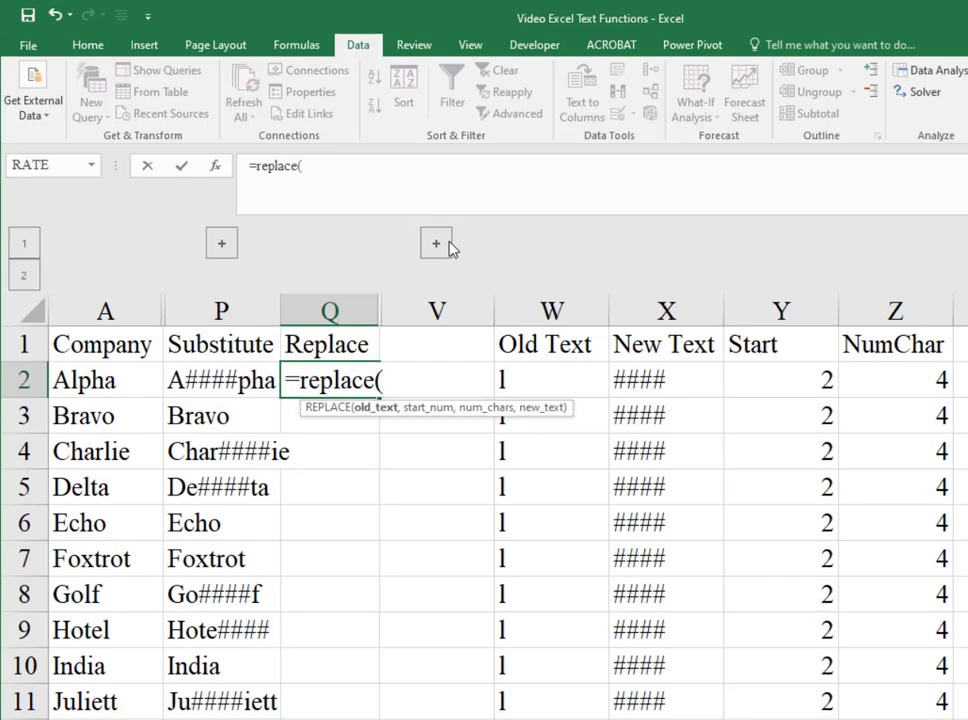
key(Left)
key(Left)
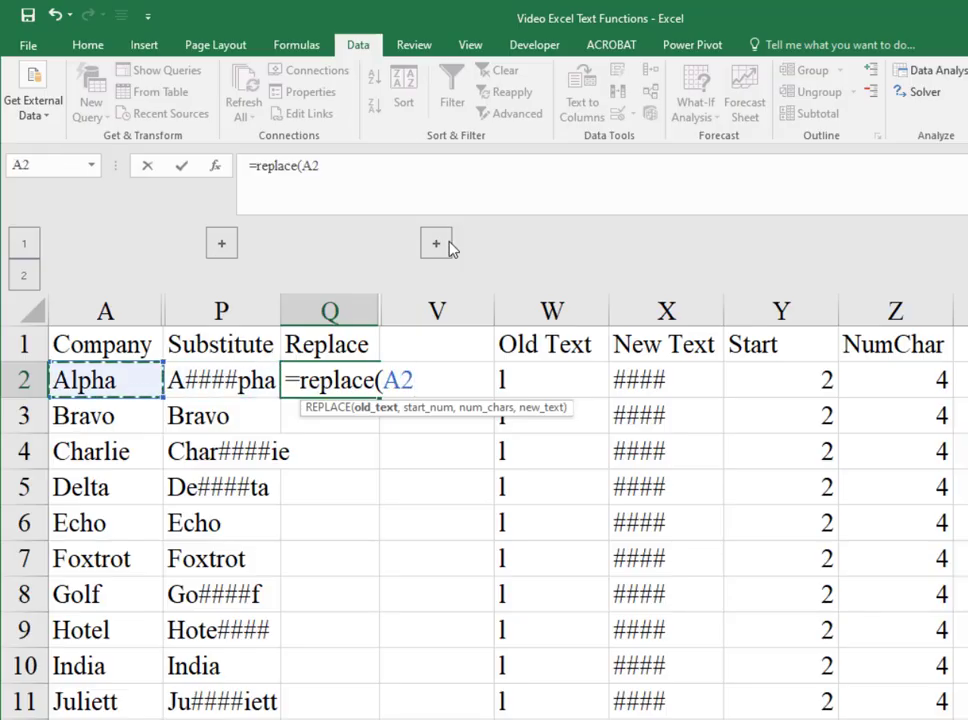
text(,)
key(Right)
key(Right)
key(Right)
key(Right)
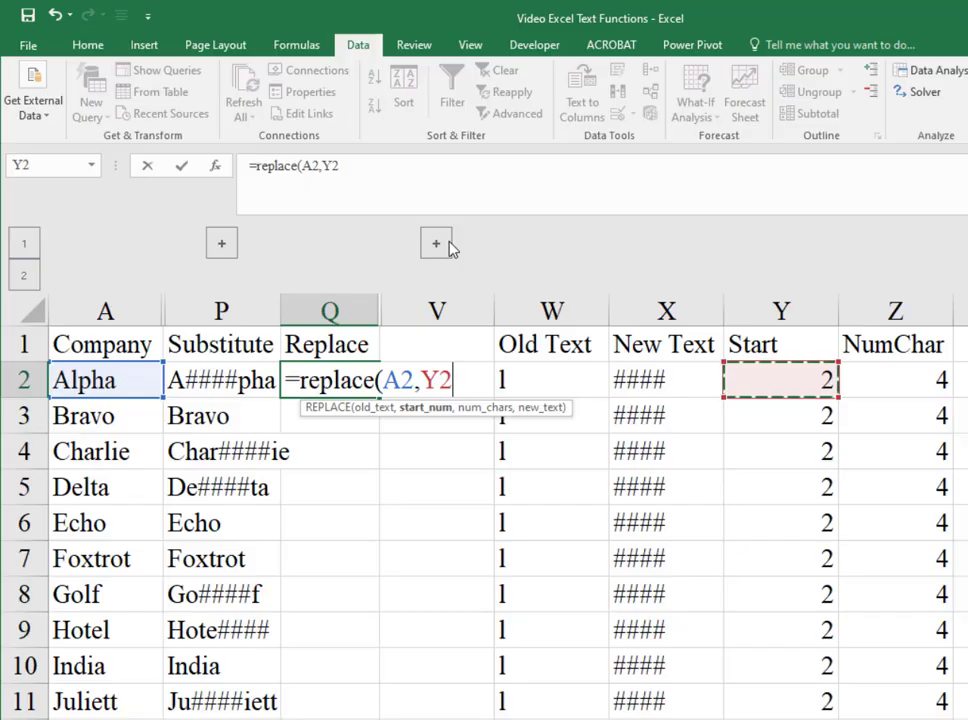
text(,)
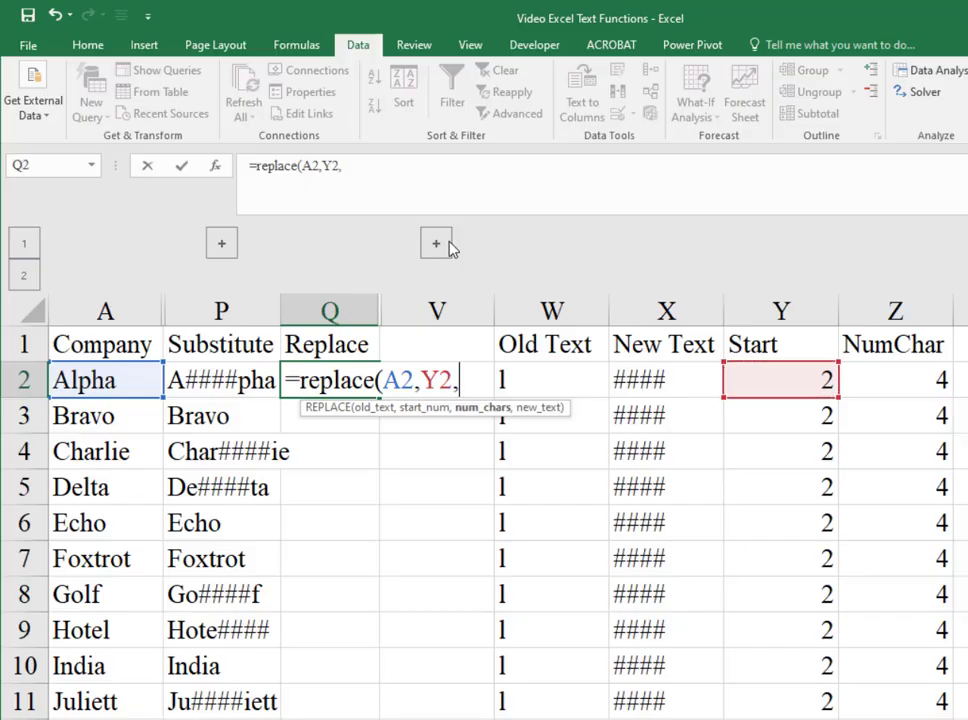
key(Right)
key(Right)
key(Right)
key(Right)
key(Right)
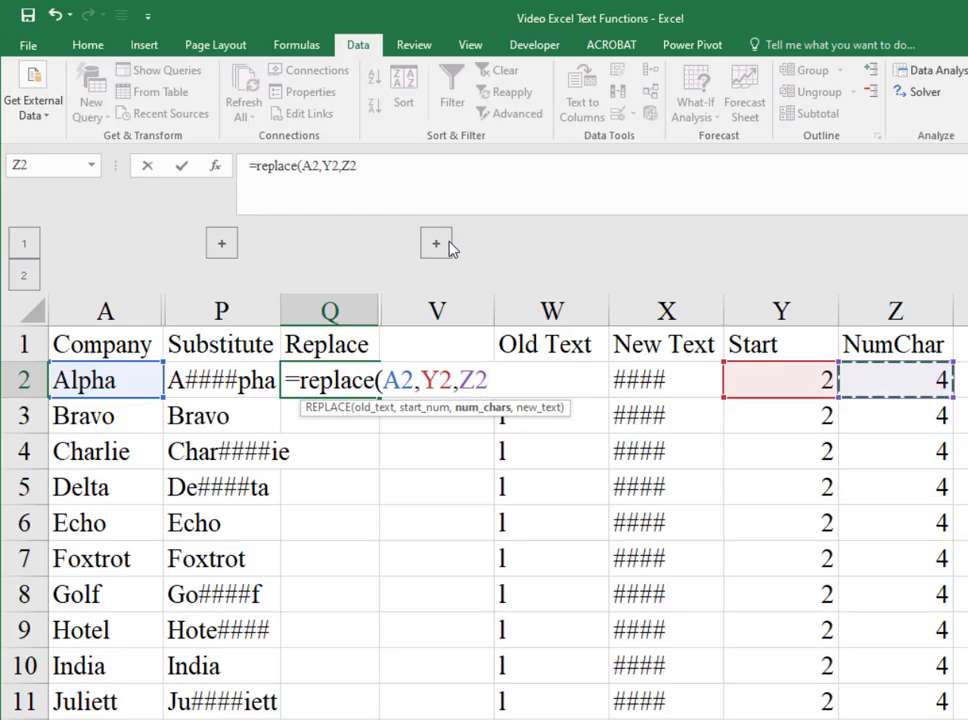
text(,)
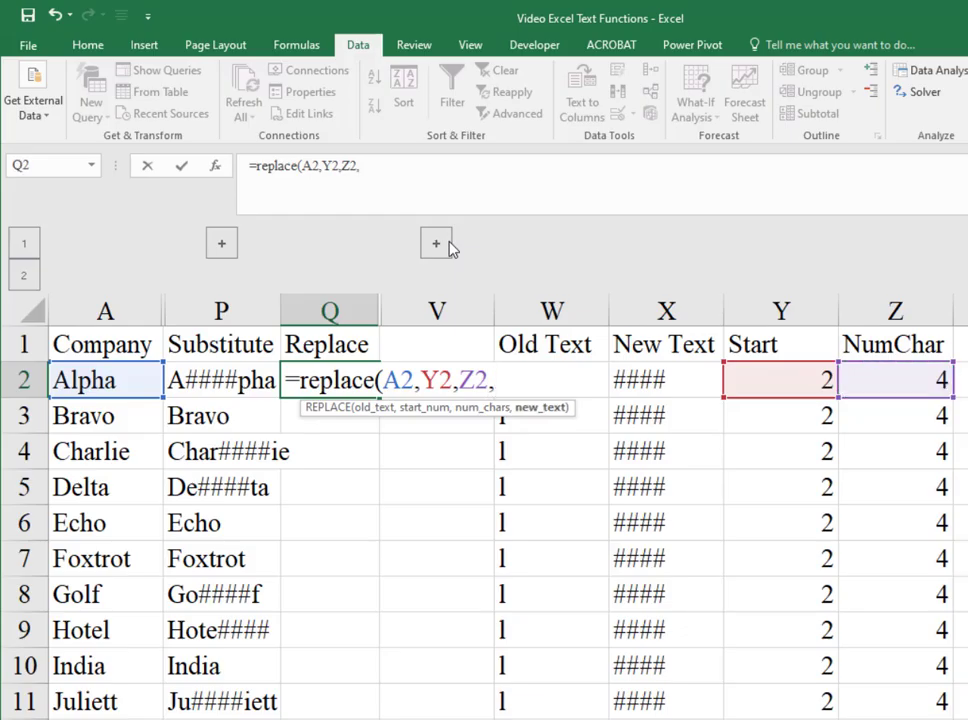
key(Right)
key(Right)
key(Right)
key(Right)
key(Left)
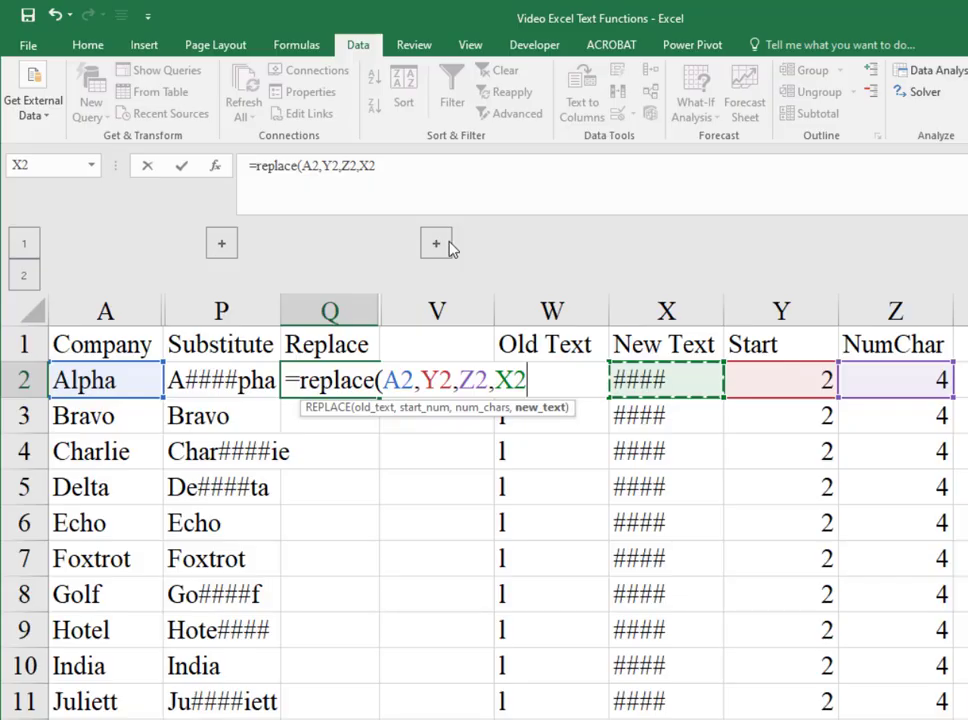
text())
key(Return)
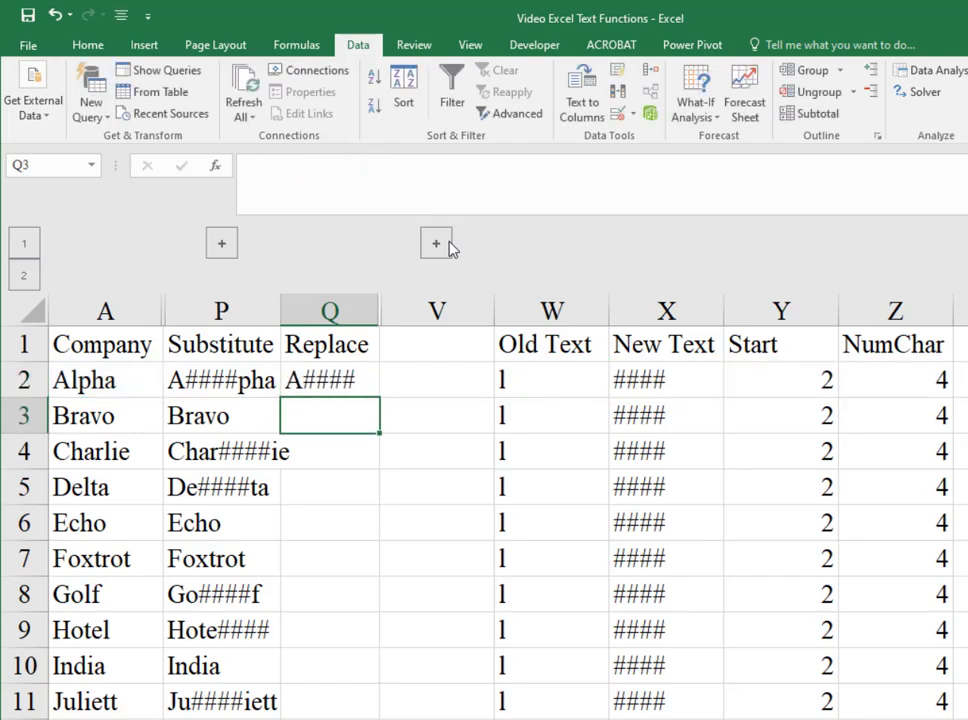
Fill the REPLACE formula from Q2 down the Replace column for the remaining companies.
key(Up)
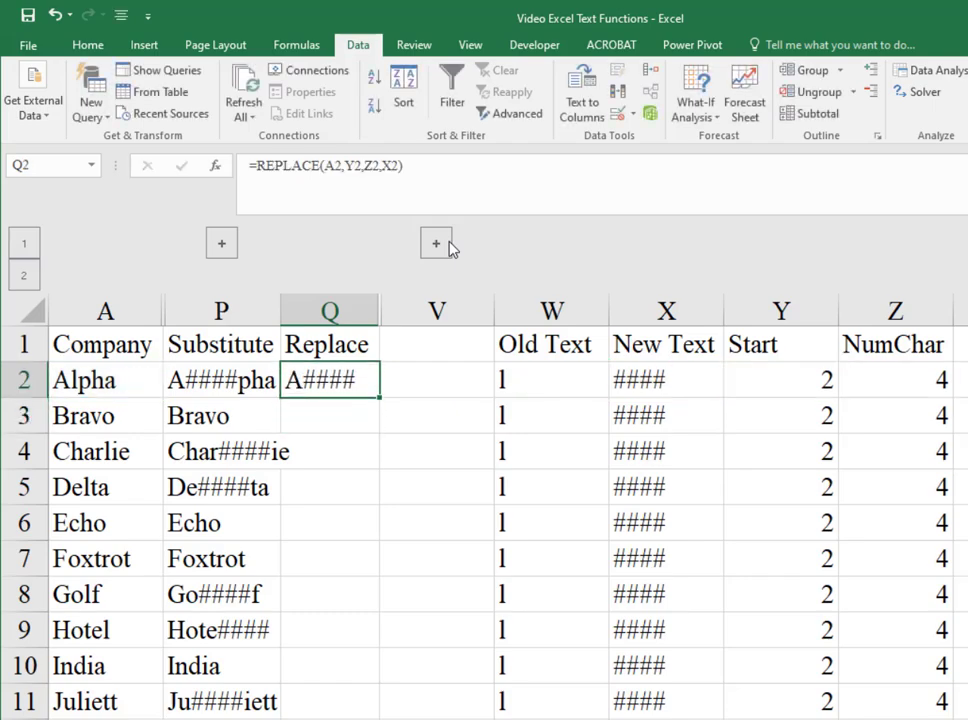
key(shift+Down)
key(shift+Down)
key(shift+Down)
key(shift+Down)
key(shift+Down)
key(shift+Down)
key(shift+Down)
key(shift+Down)
key(shift+Down)
key(shift+Down)
key(shift+Down)
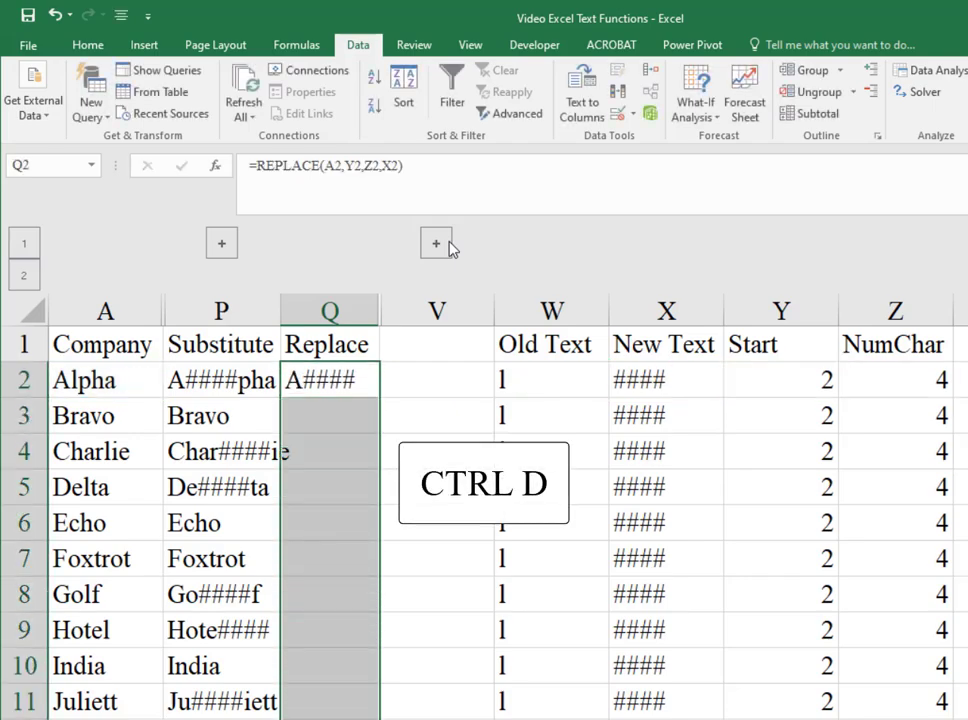
key(ctrl+d)
key(Down)
key(Down)
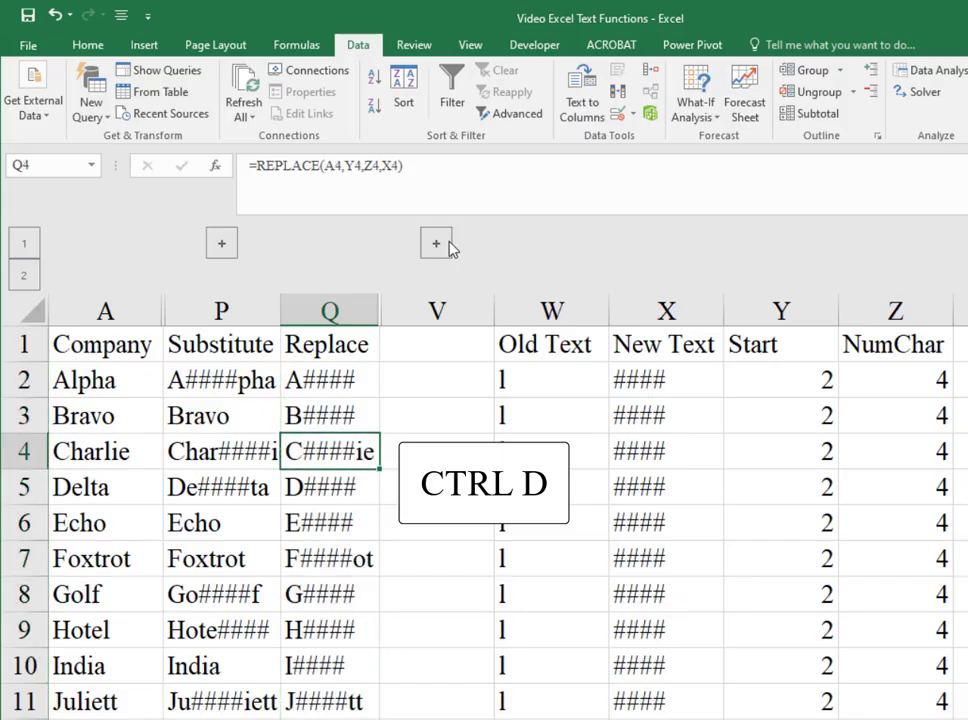
key(Up)
key(Up)
key(Up)
key(Down)
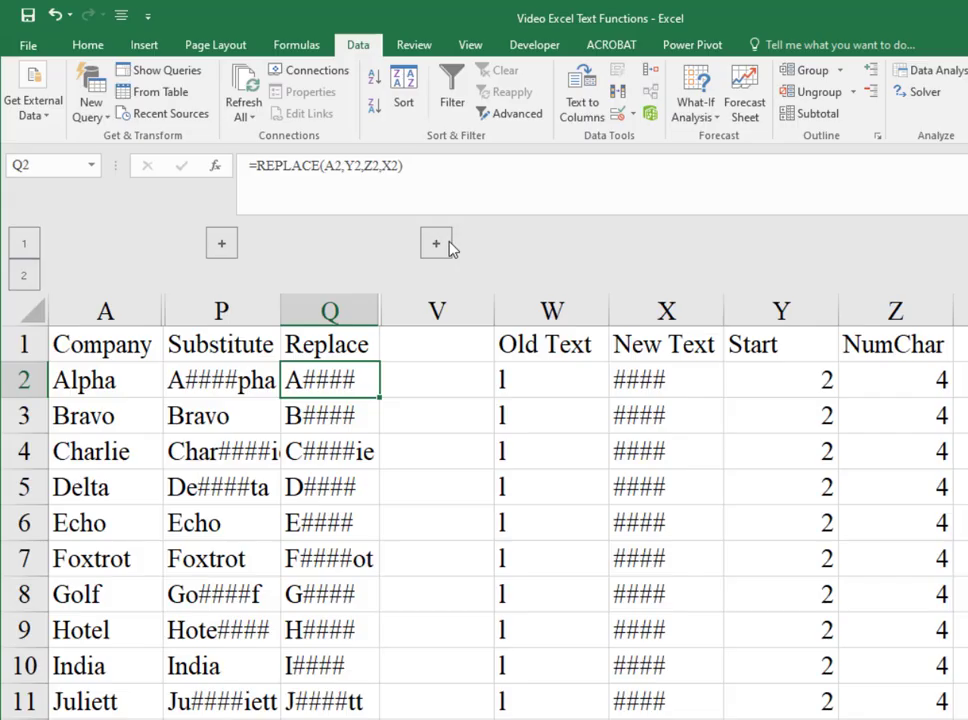
Shorten the new text in cell X2 to ###.
key(Right)
key(Right)
key(Right)
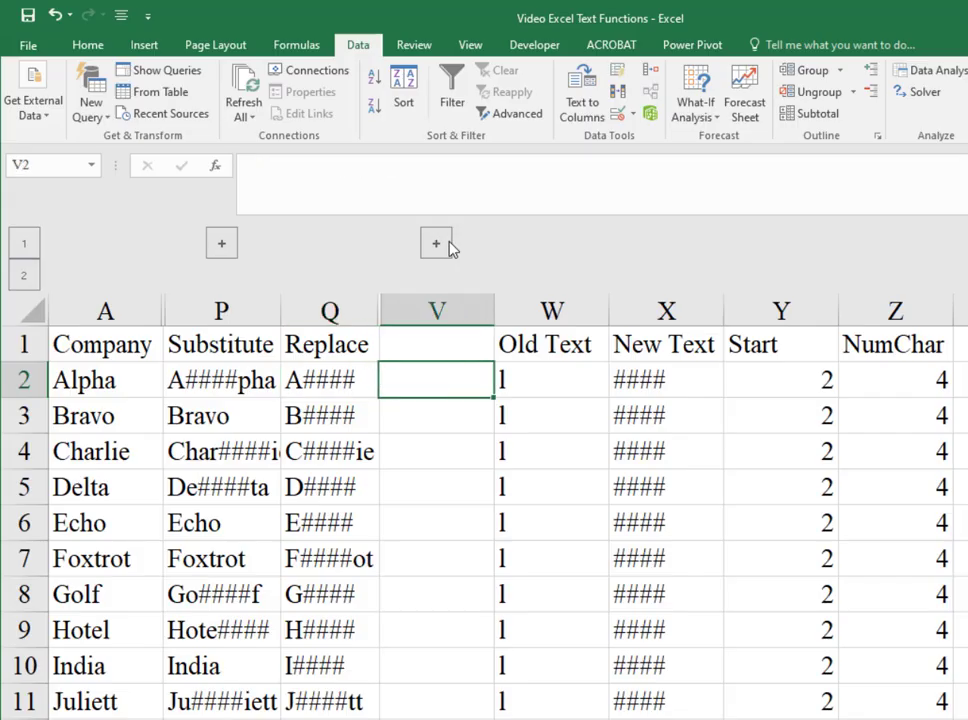
key(F2)
key(BackSpace)
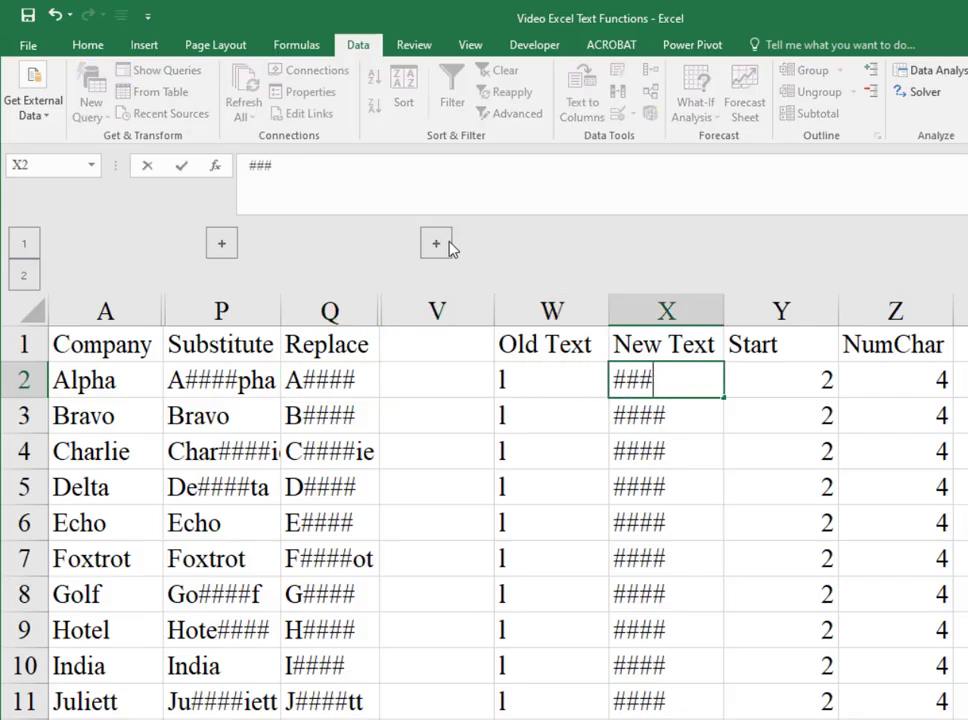
key(Return)
key(Up)
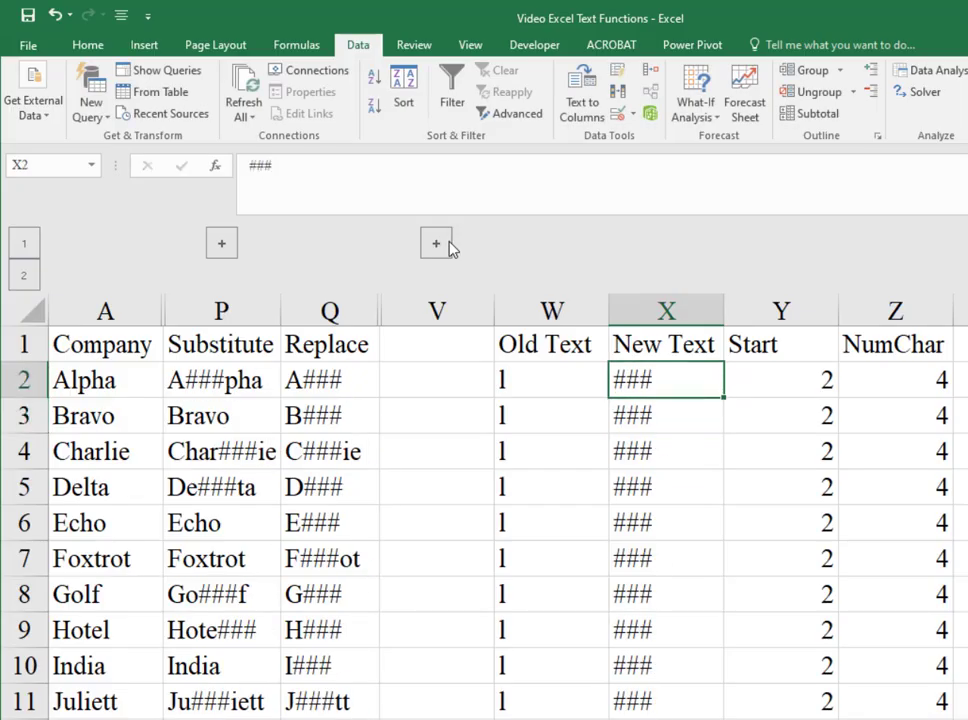
Examine each argument of the REPLACE formula in Q2: old text, start number, number of characters and new text.
key(Left)
key(Left)
key(Left)
key(F2)
key(Left)
key(Left)
key(Left)
key(Left)
key(Left)
key(Left)
key(Left)
key(Left)
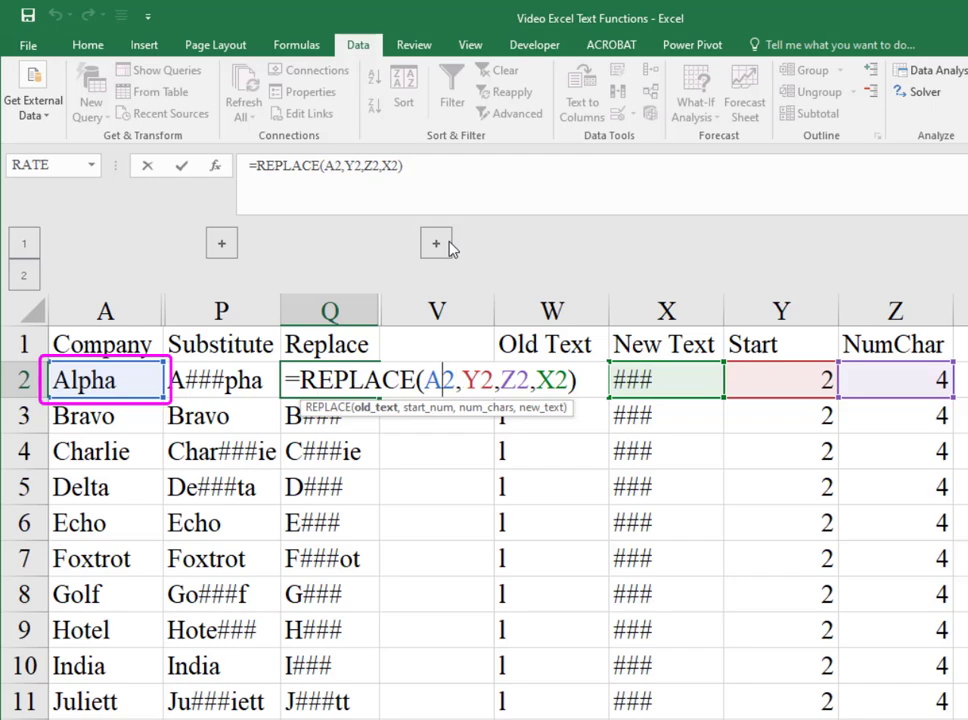
key(Right)
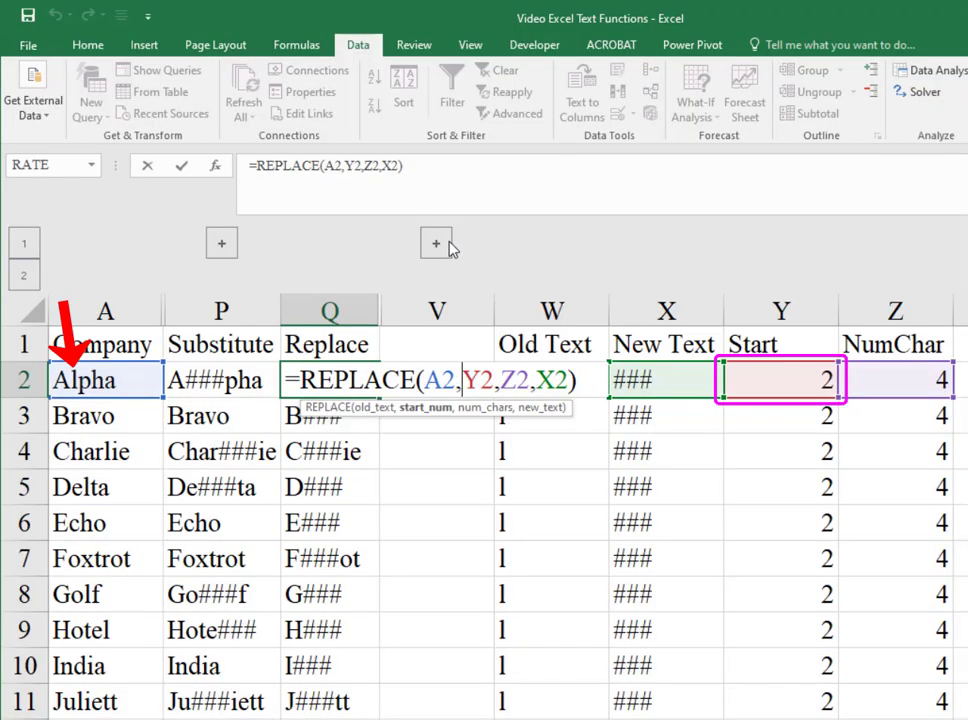
key(Right)
key(Right)
key(Right)
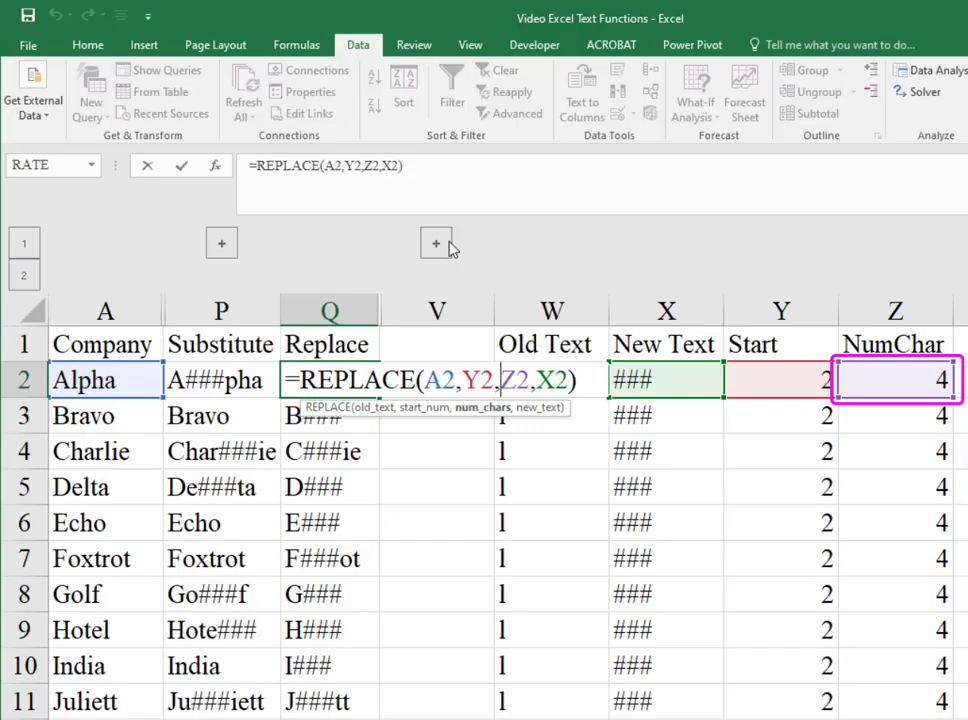
key(Right)
key(Right)
key(Right)
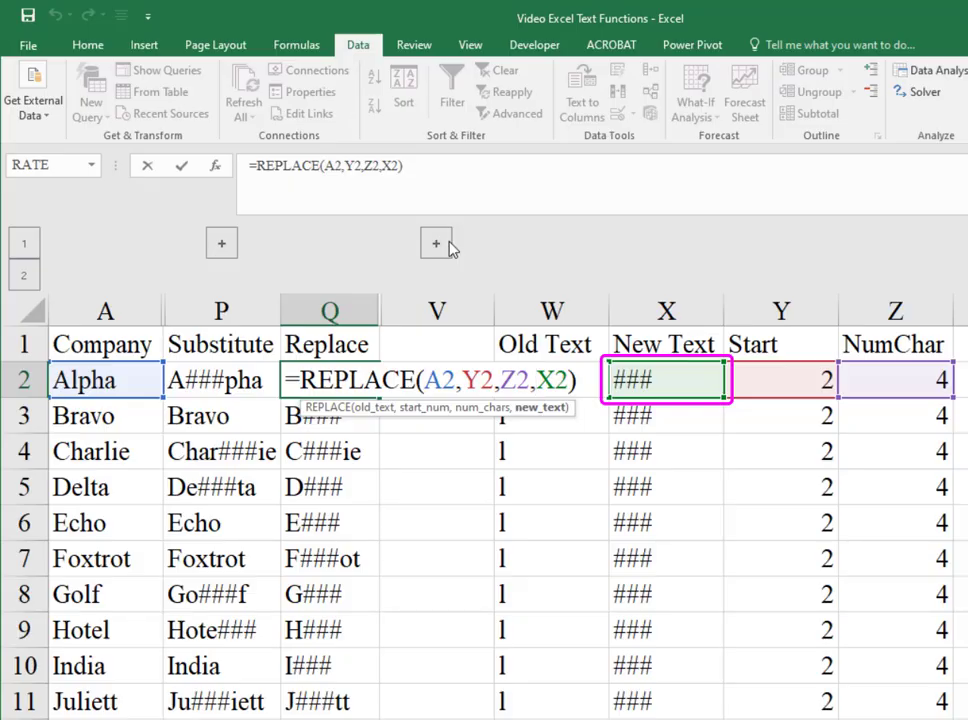
key(Return)
key(Up)
Change the new text in cell X2 to %y% and return to the REPLACE formula in Q2.
key(Right)
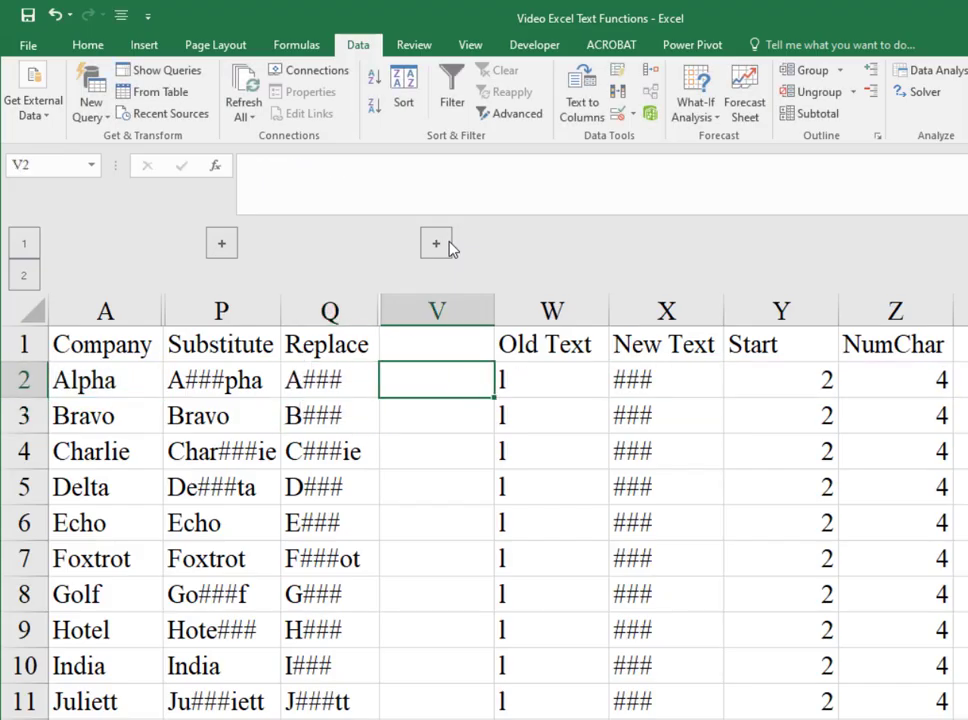
key(Right)
key(Right)
text(%)
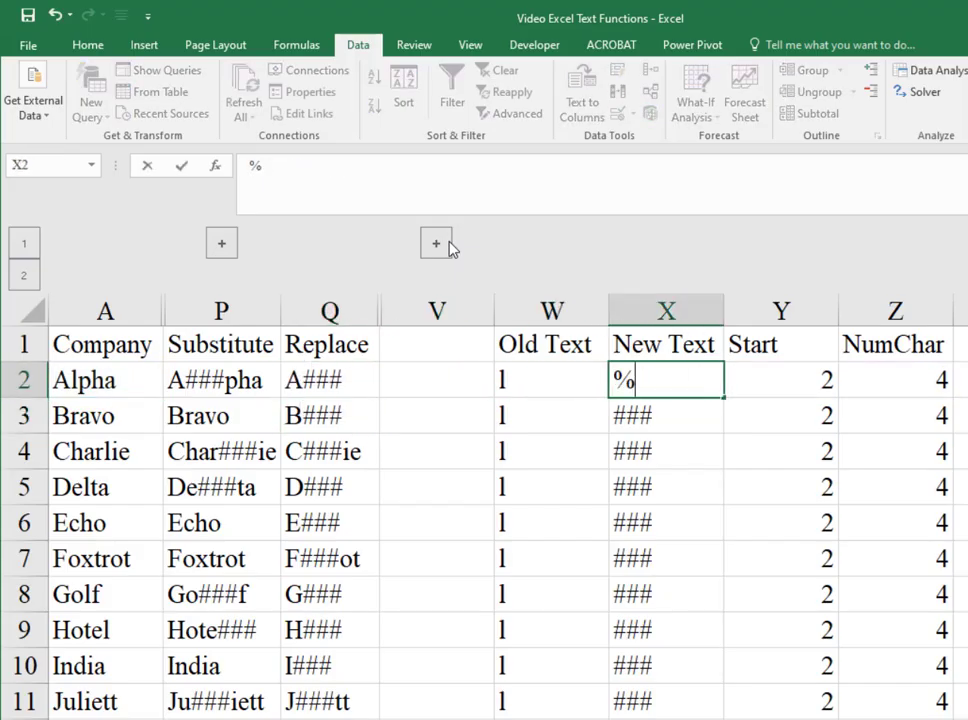
text(y%)
key(Return)
key(Up)
key(Left)
key(Left)
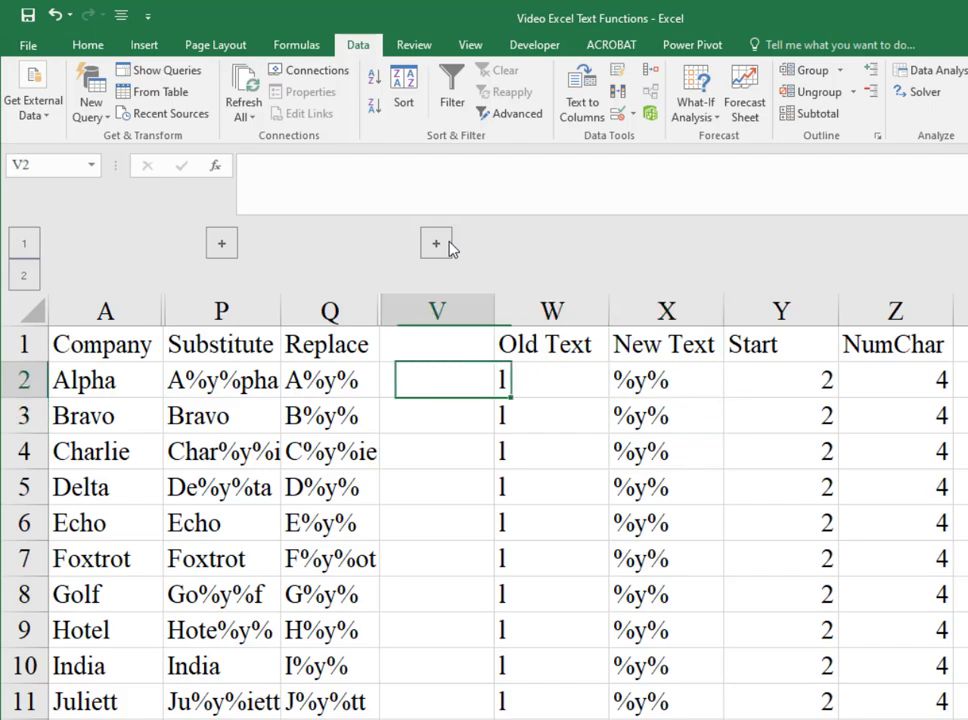
key(Left)
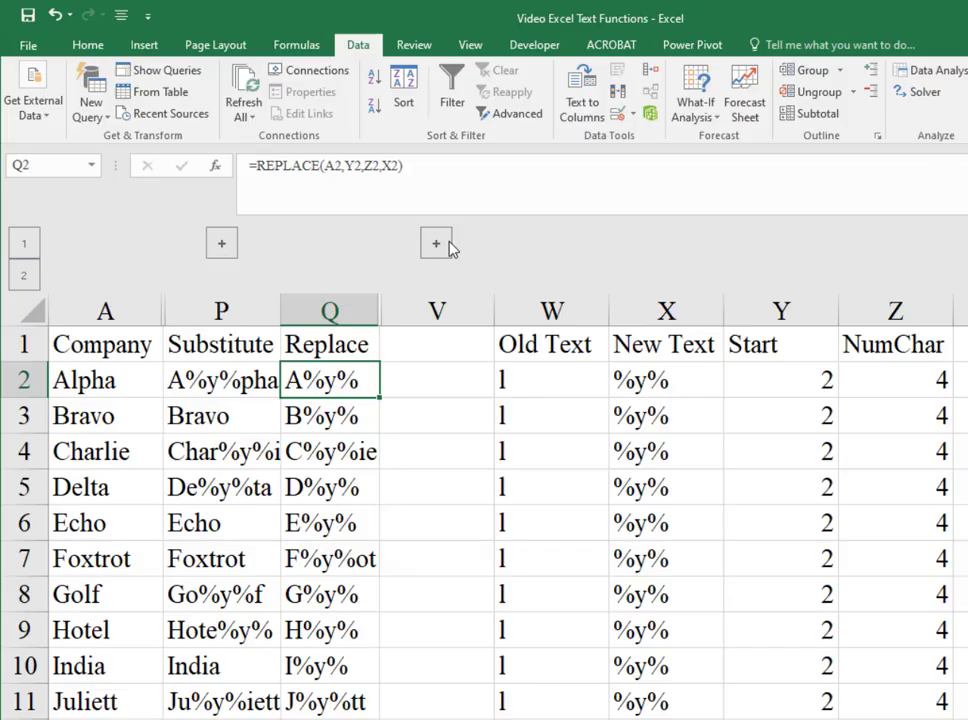
Set the number of characters in cell Z2 to 3.
key(Right)
key(Right)
key(Right)
key(Right)
key(Right)
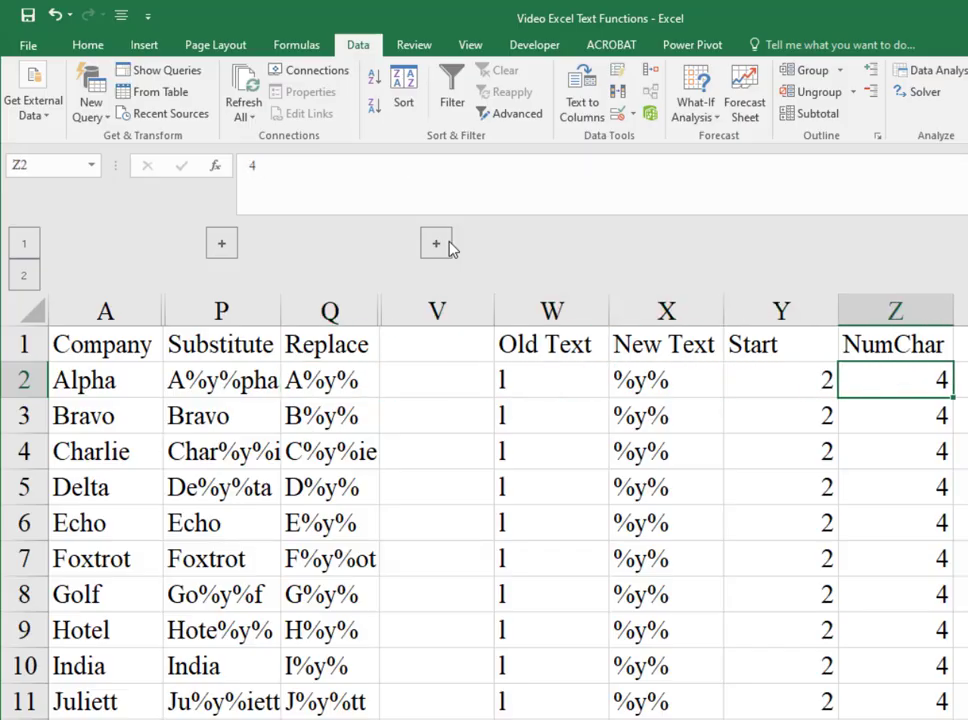
text(3)
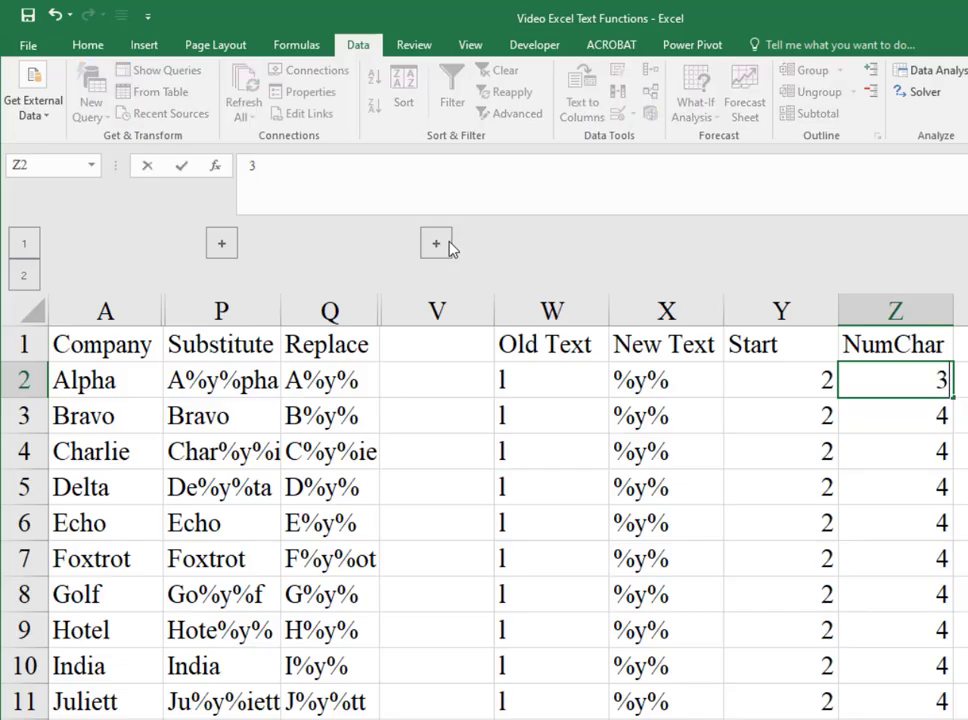
key(Return)
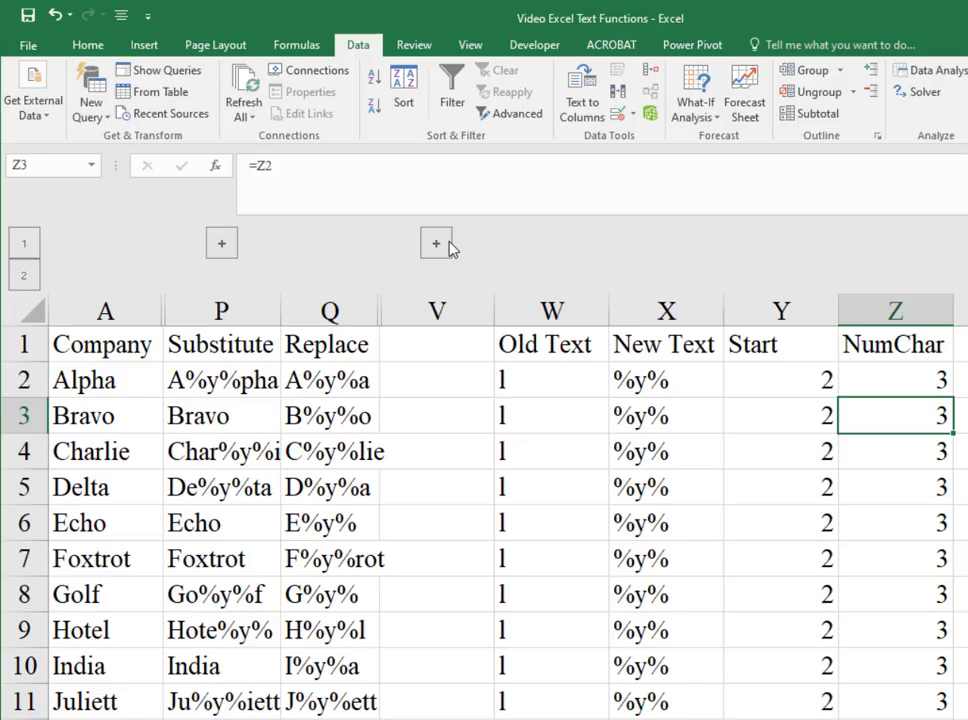
Set the number of characters in cell Z2 to 2.
key(Up)
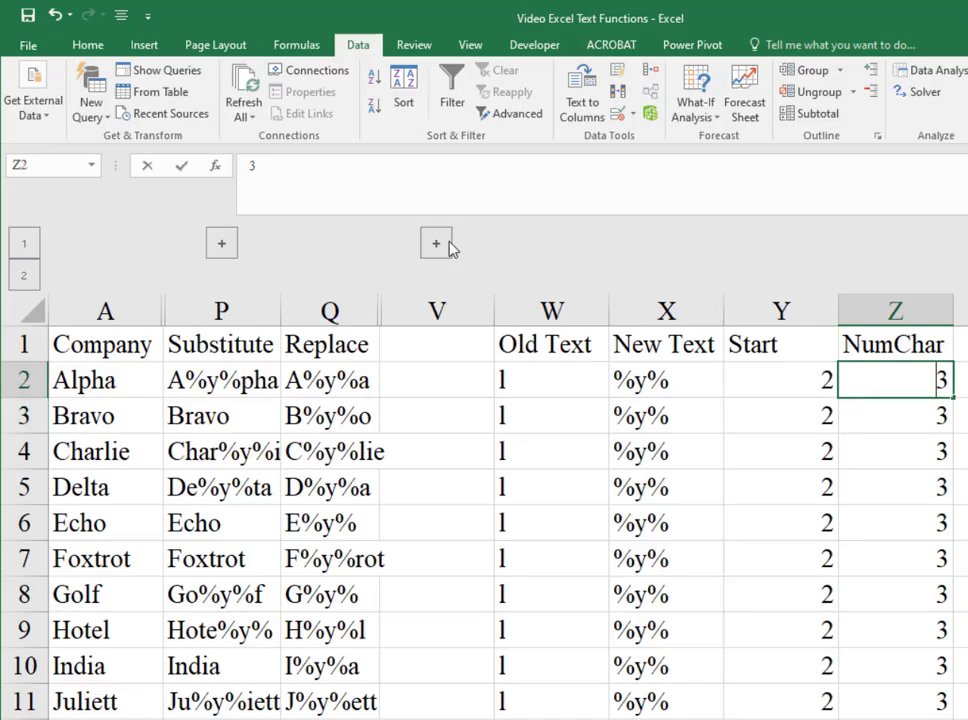
text(2)
key(Return)
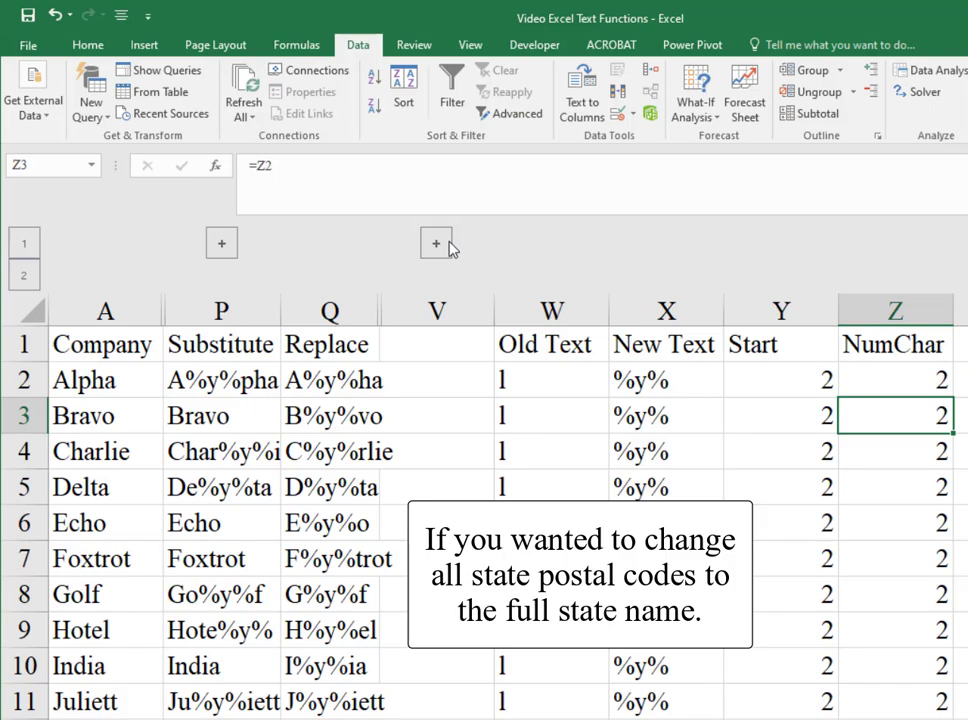
Expand the collapsed column group that holds columns R through U.
key(Up)
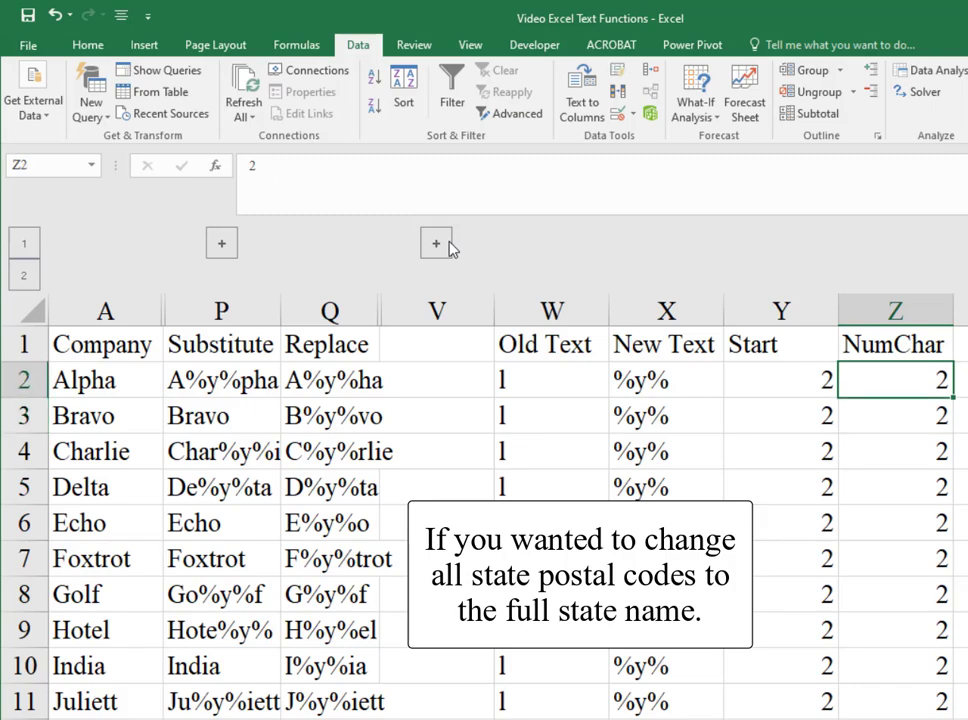
key(Left)
key(Left)
key(Left)
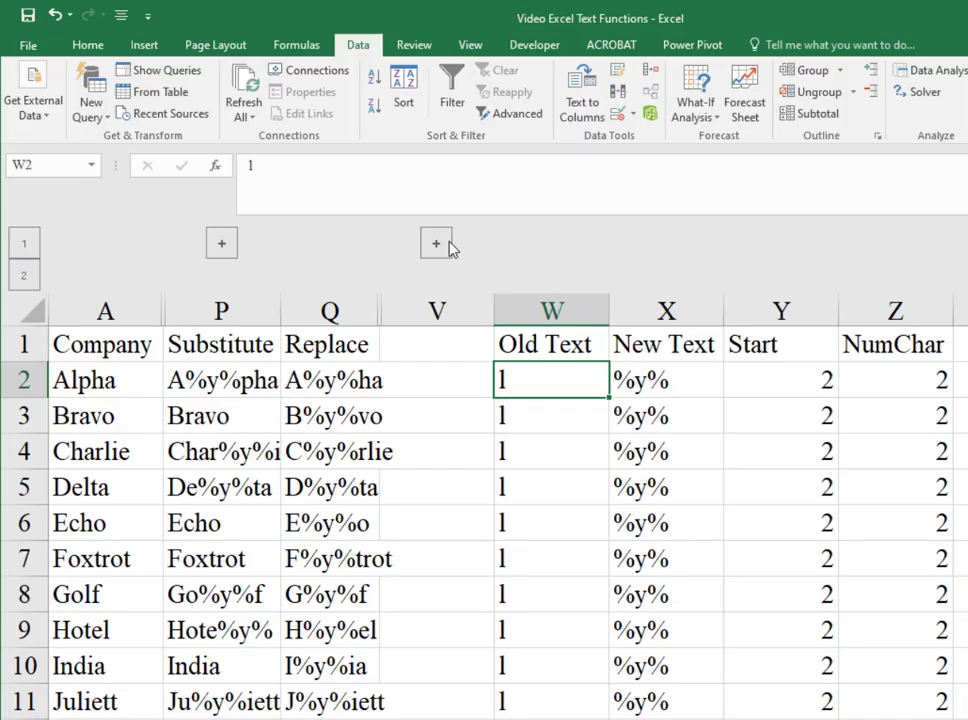
click(437, 243)
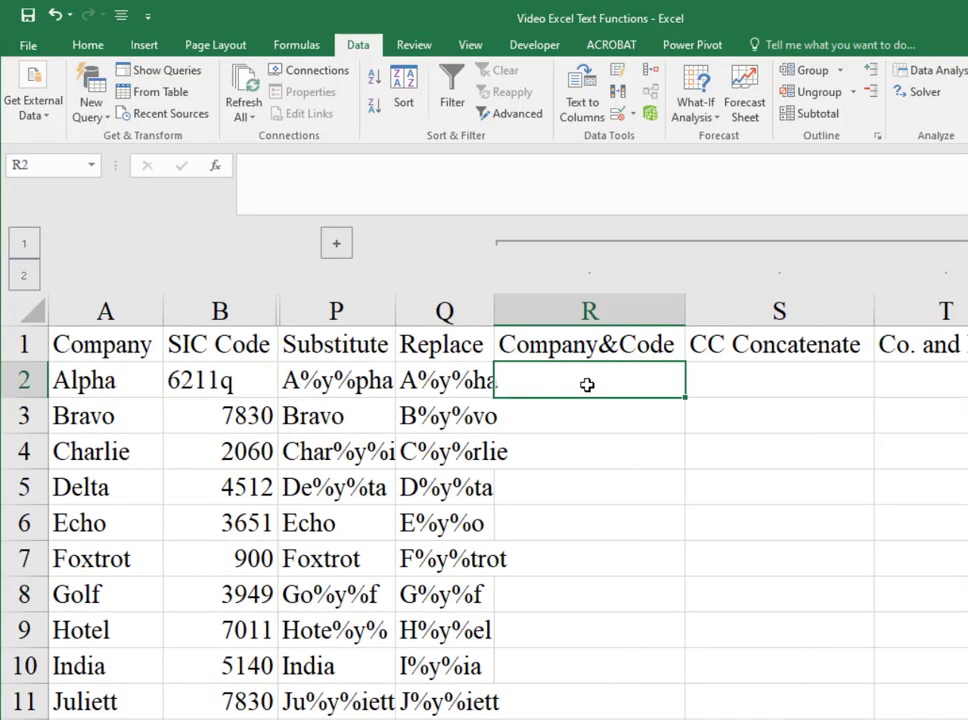
key(Right)
key(Right)
key(Right)
key(Right)
key(Right)
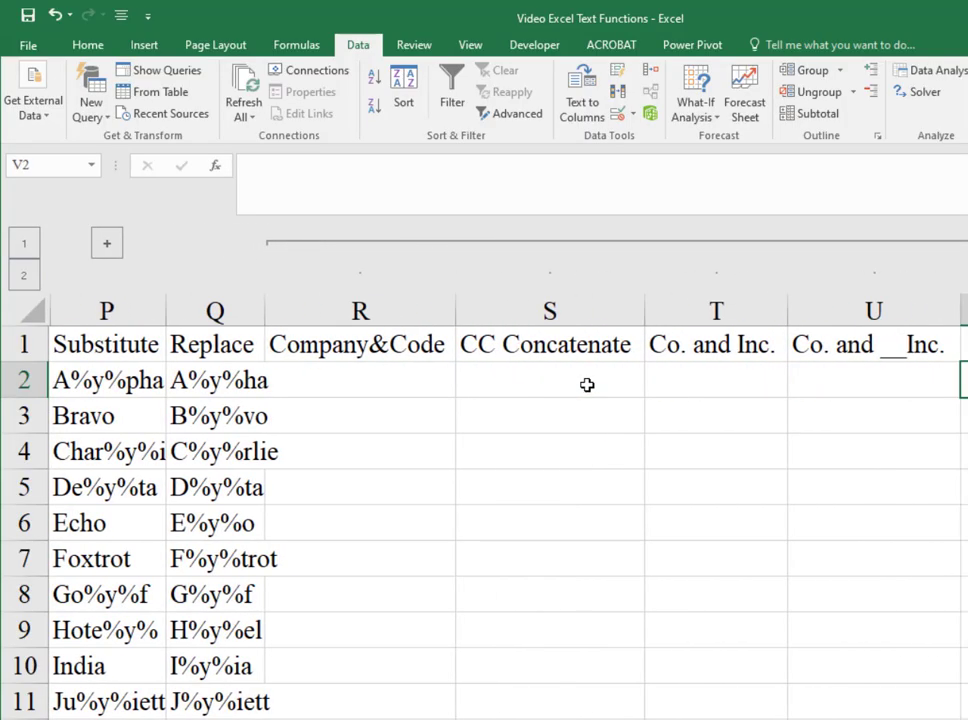
Enter the formula =A2&B2 in cell R2 to join the company name and SIC code.
key(Left)
key(Left)
key(Left)
key(Left)
key(Left)
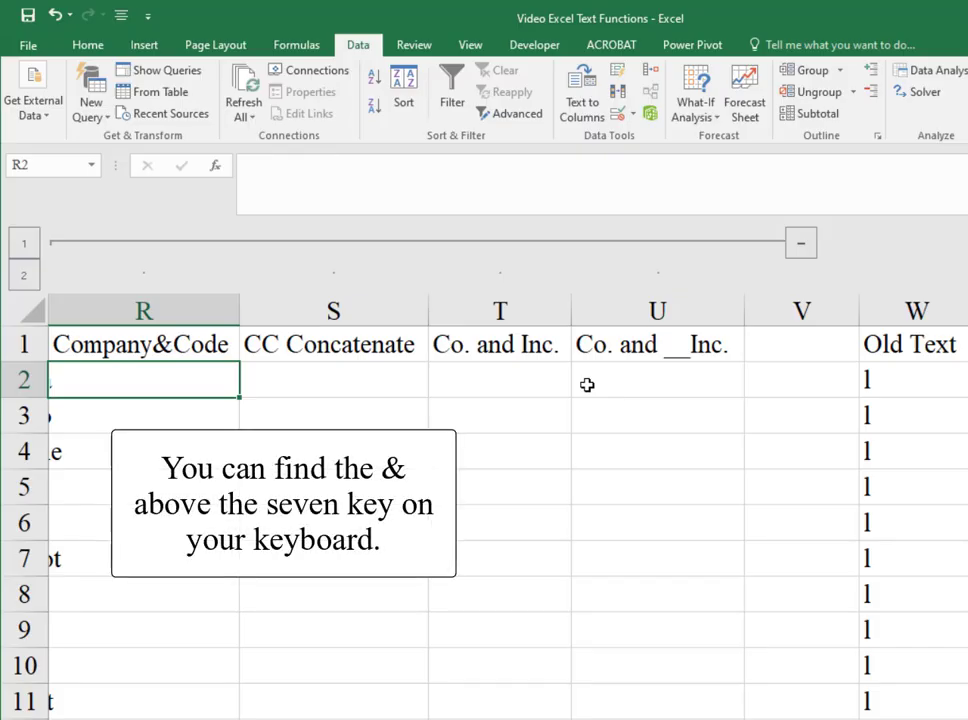
text(=)
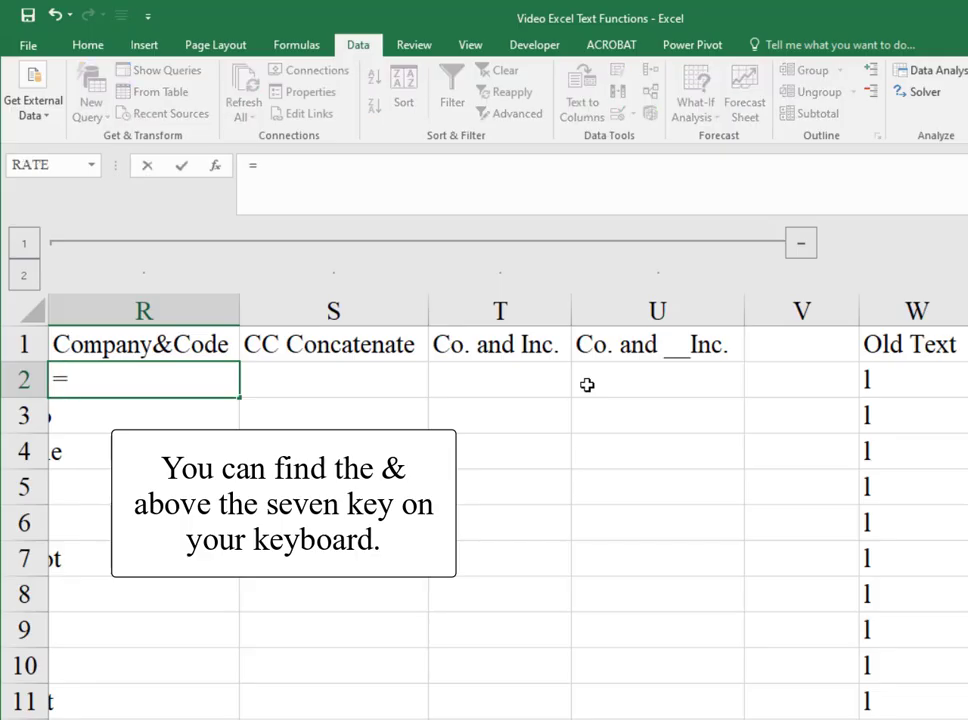
text(A2&)
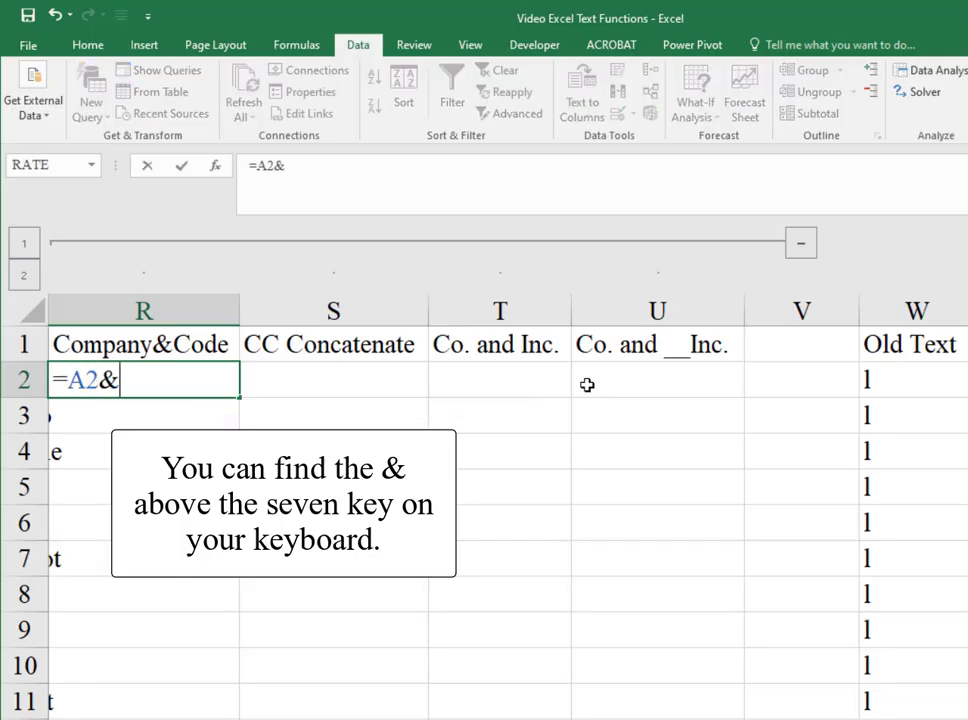
text(B2)
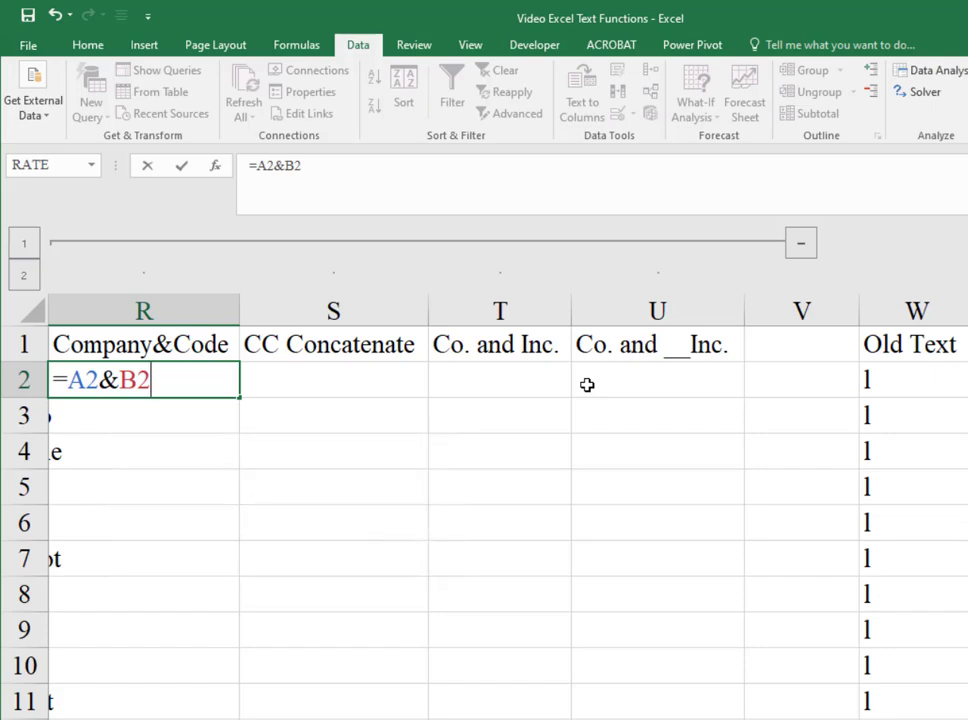
key(Return)
key(Up)
Compare the joined text with its source cells and fill the R2 formula down the Company&Code column.
key(Home)
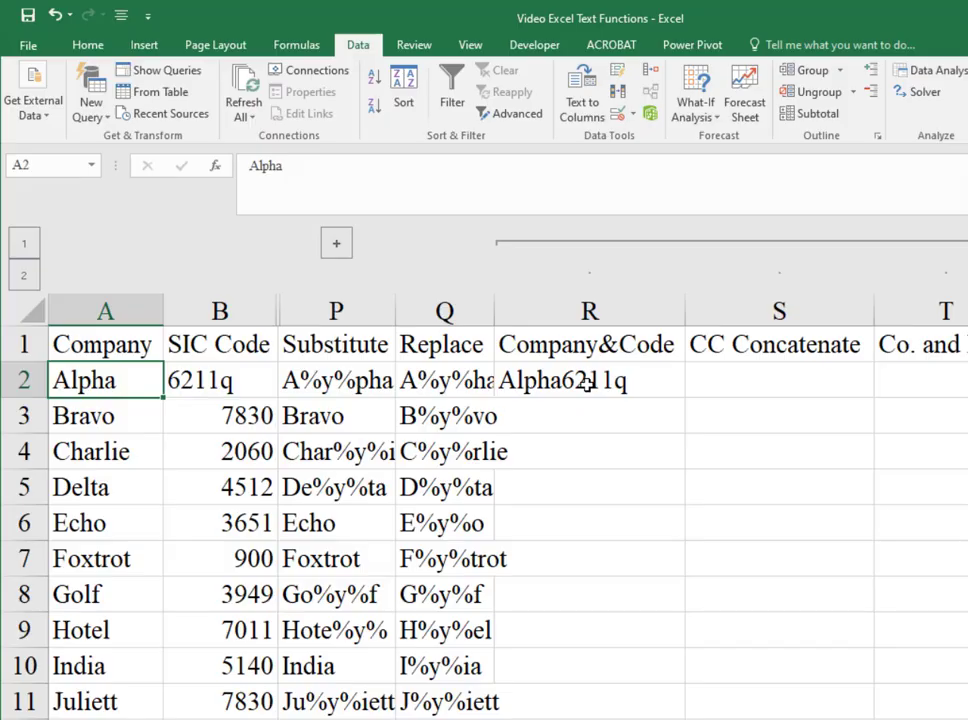
key(Right)
key(Right)
key(Right)
key(Right)
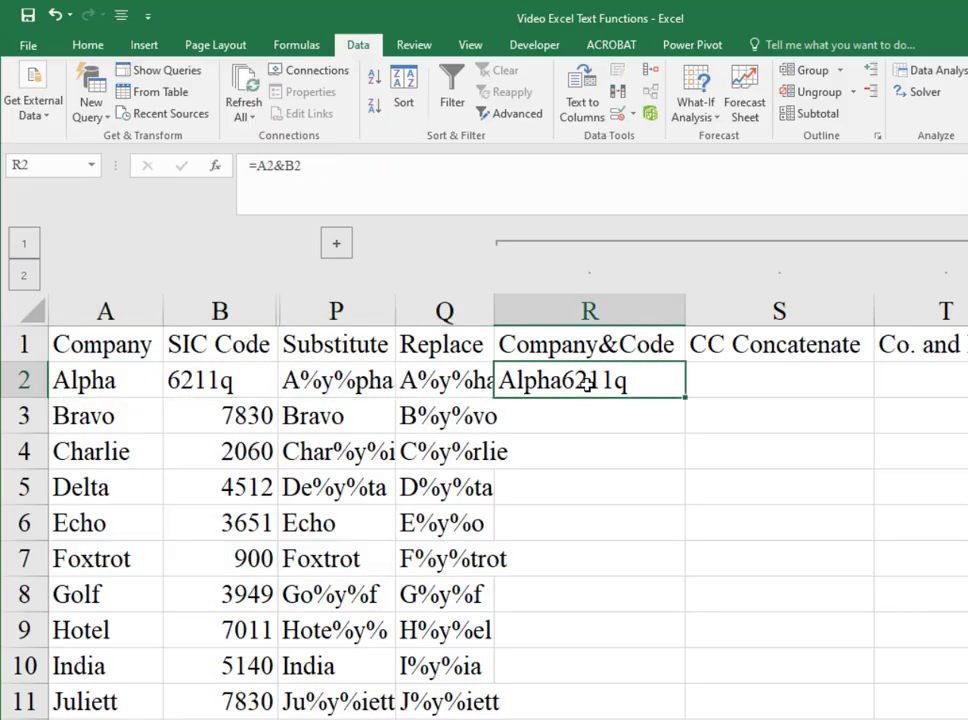
double_click(684, 396)
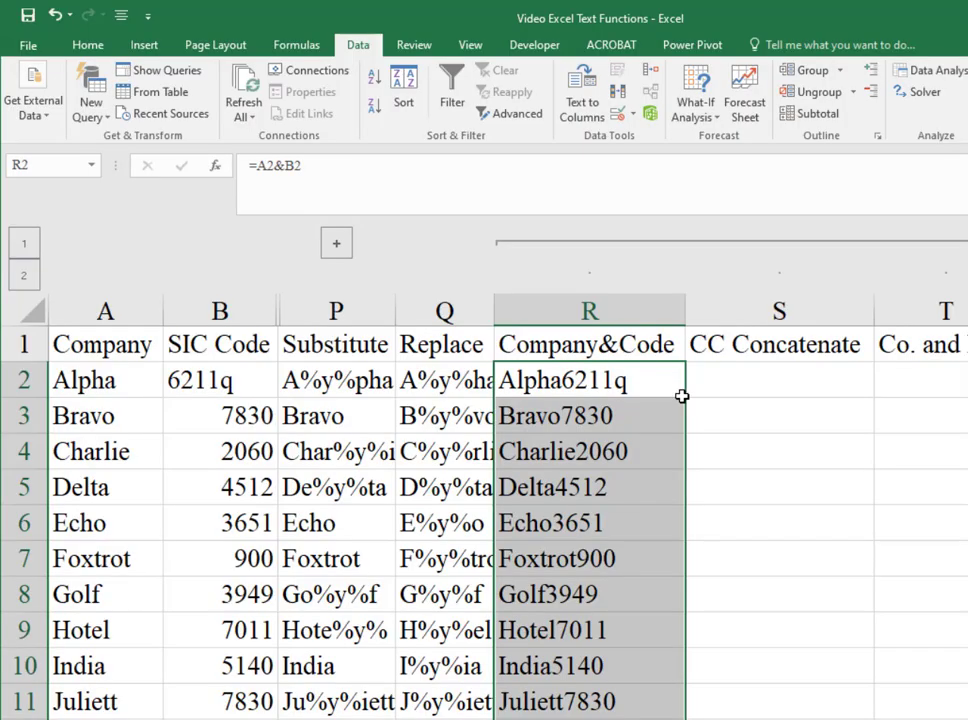
Enter =CONCATENATE(A2,B2) in cell S2 and fill it down the CC Concatenate column for the remaining companies.
key(Up)
key(Right)
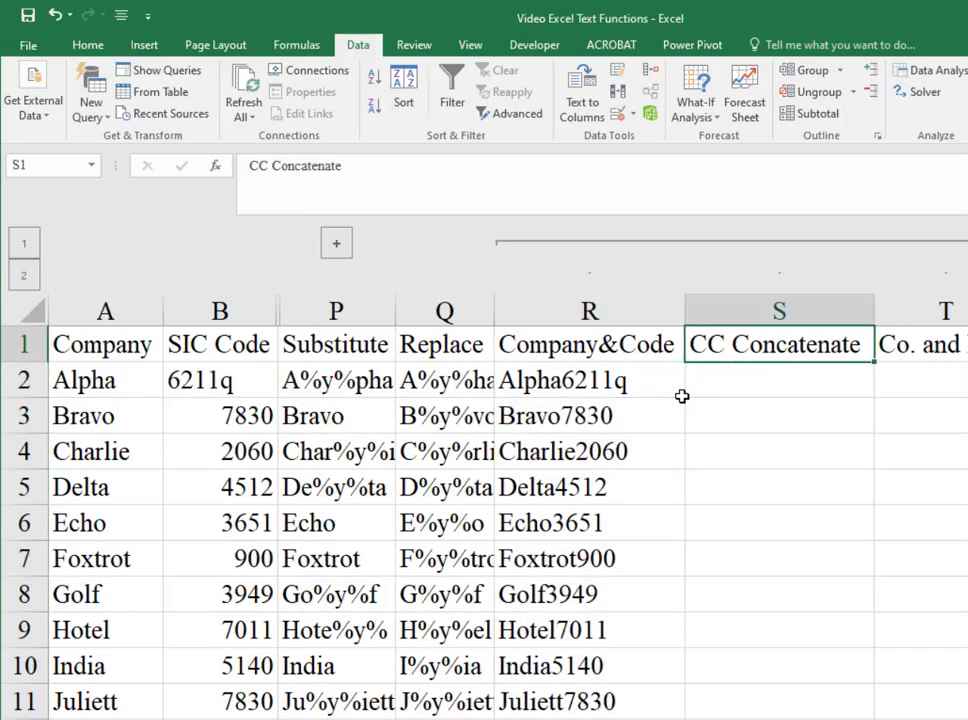
key(Down)
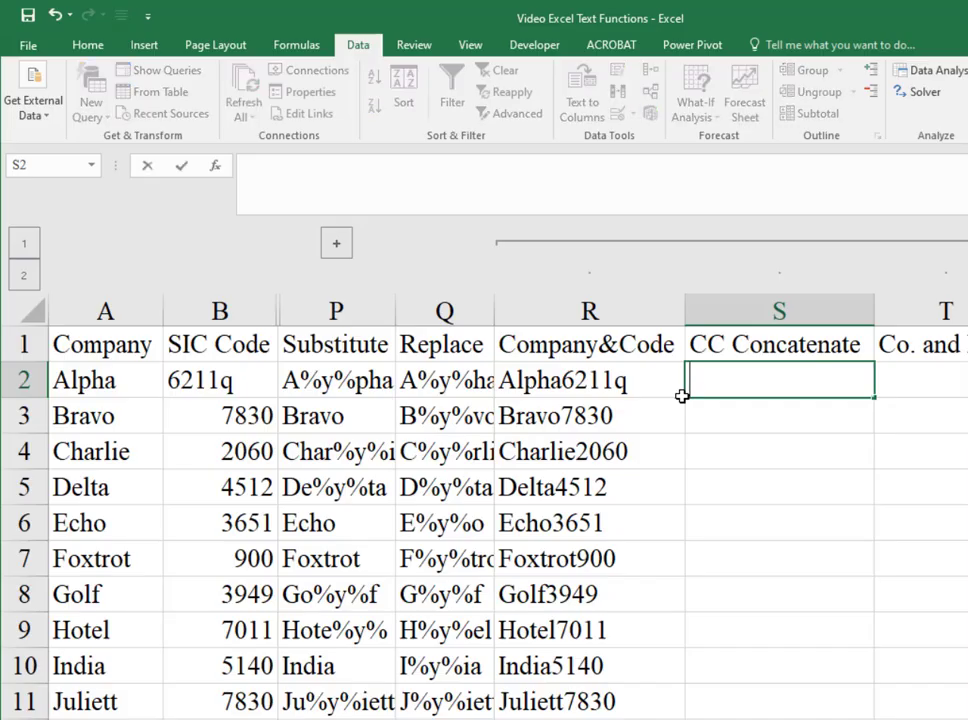
text(=CONCATENATE)
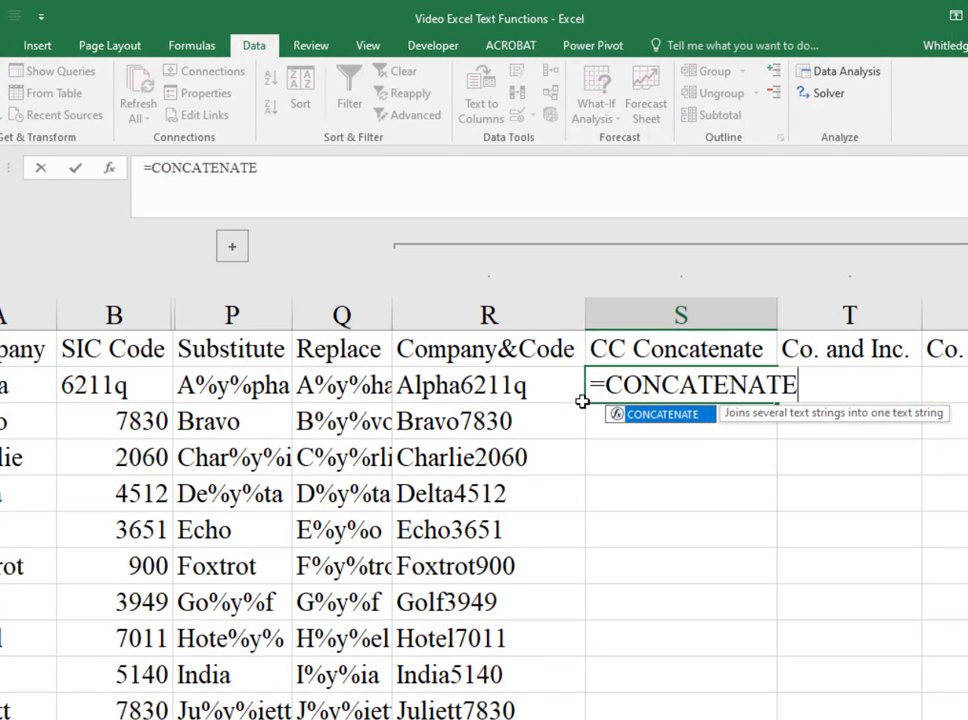
text((A2,B2)
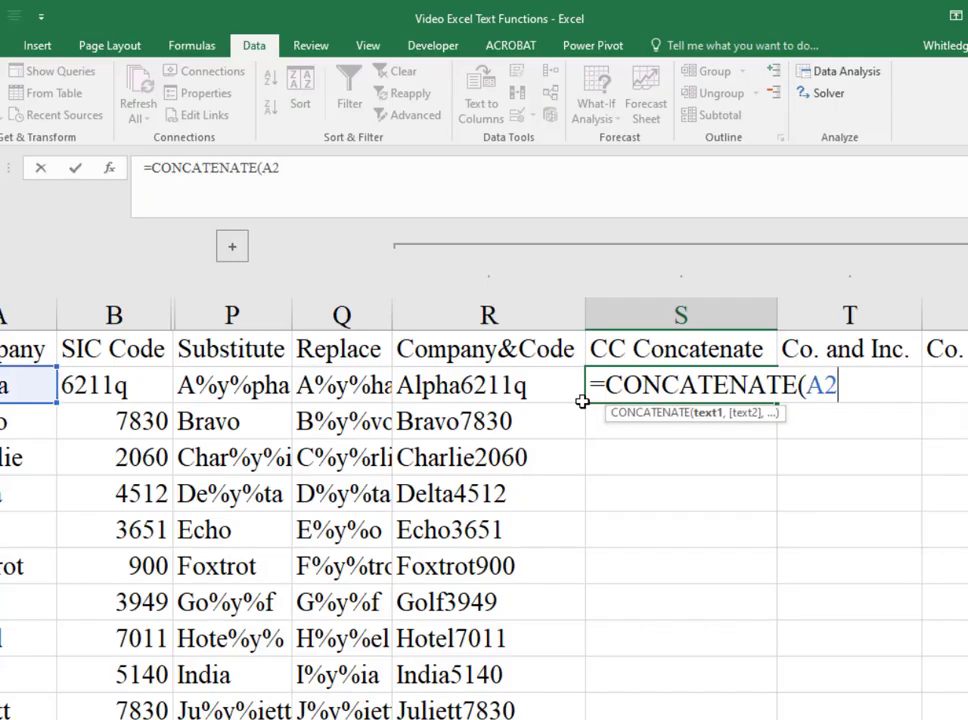
text())
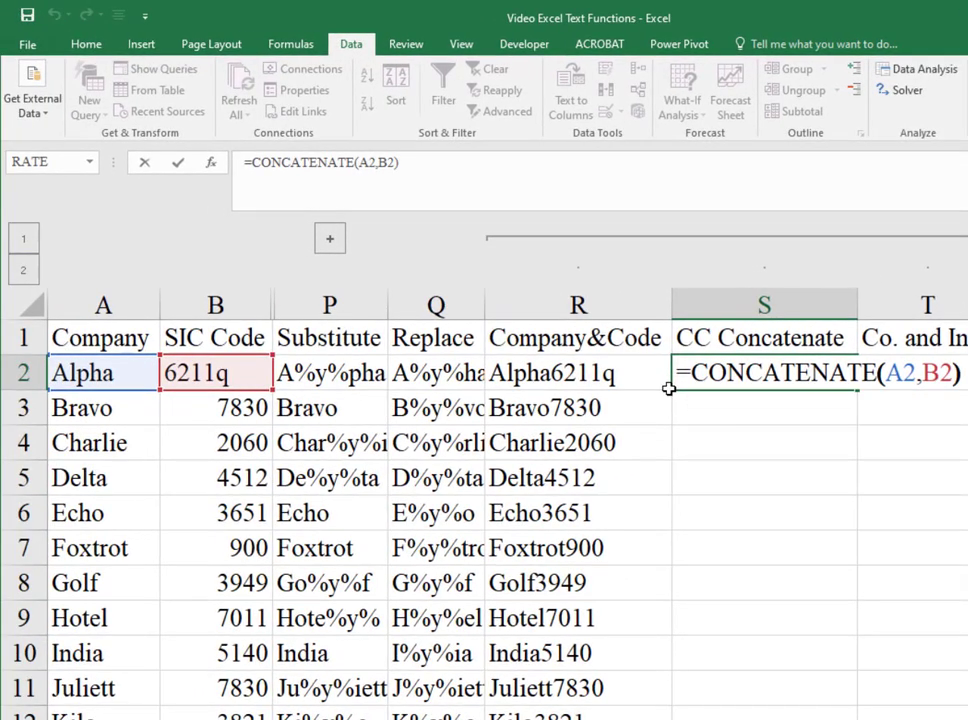
key(Left)
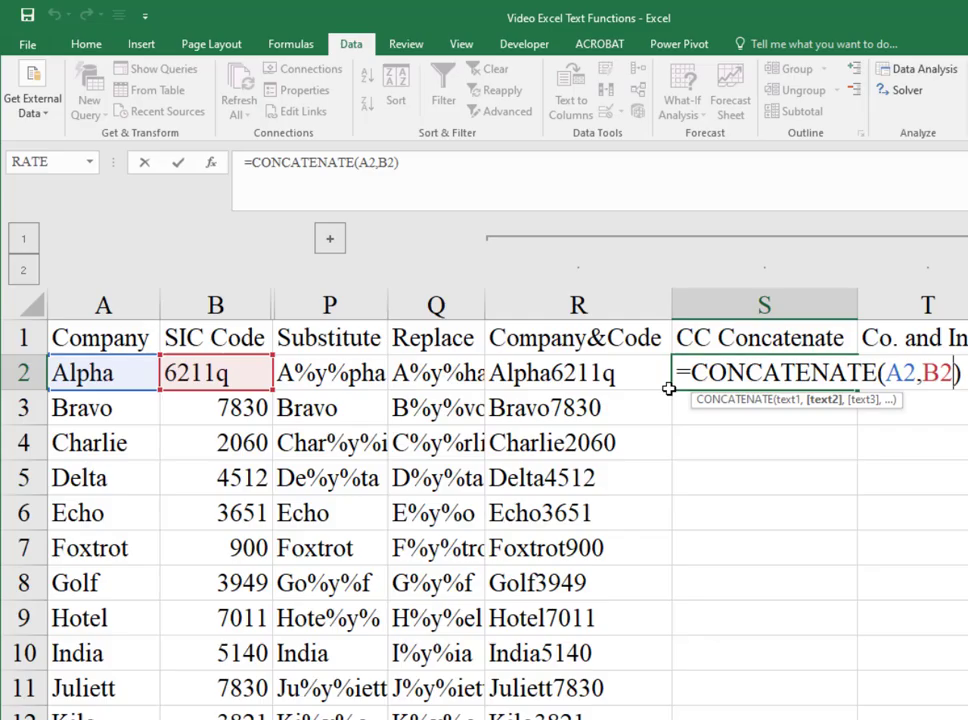
key(Return)
key(Up)
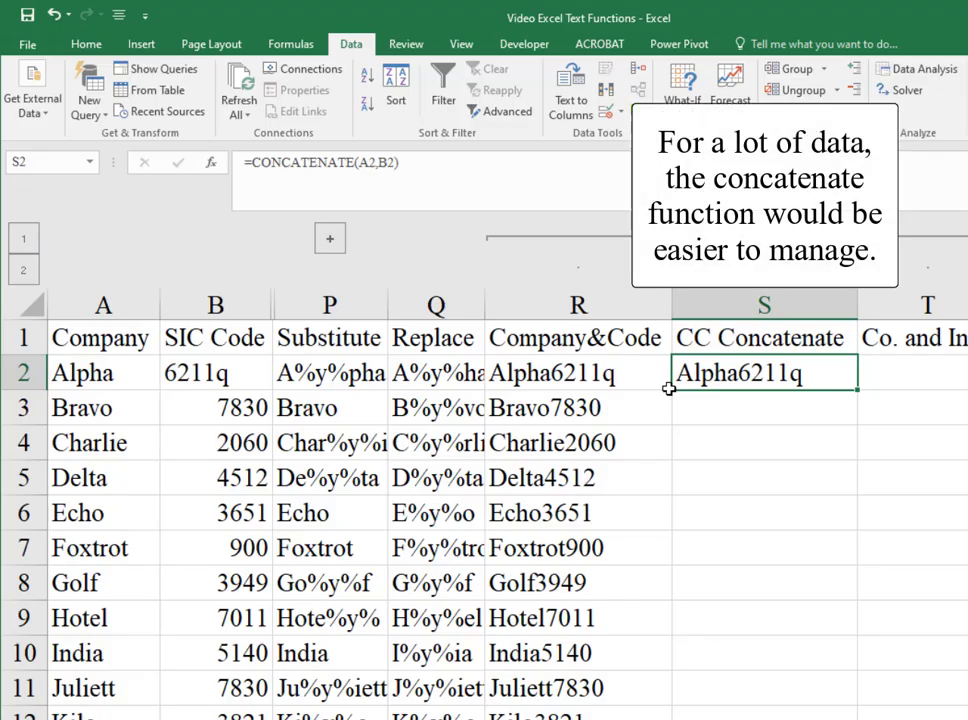
double_click(857, 389)
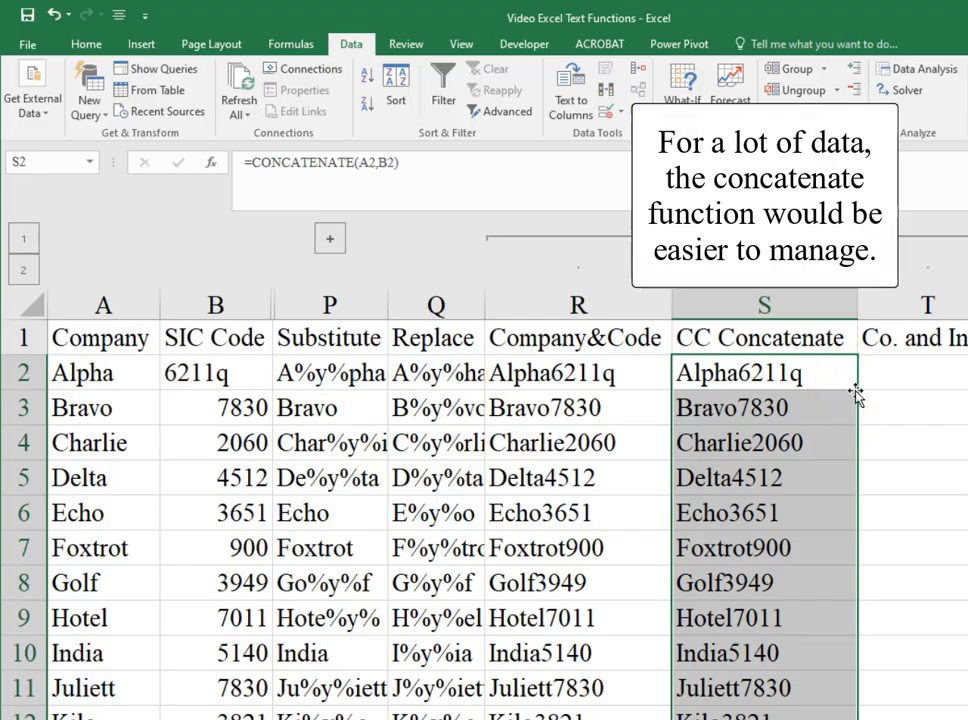
Enter the formula =CONCATENATE(A2,Inc.) with unquoted text in cell T2 of the Co. and Inc. column.
click(859, 392)
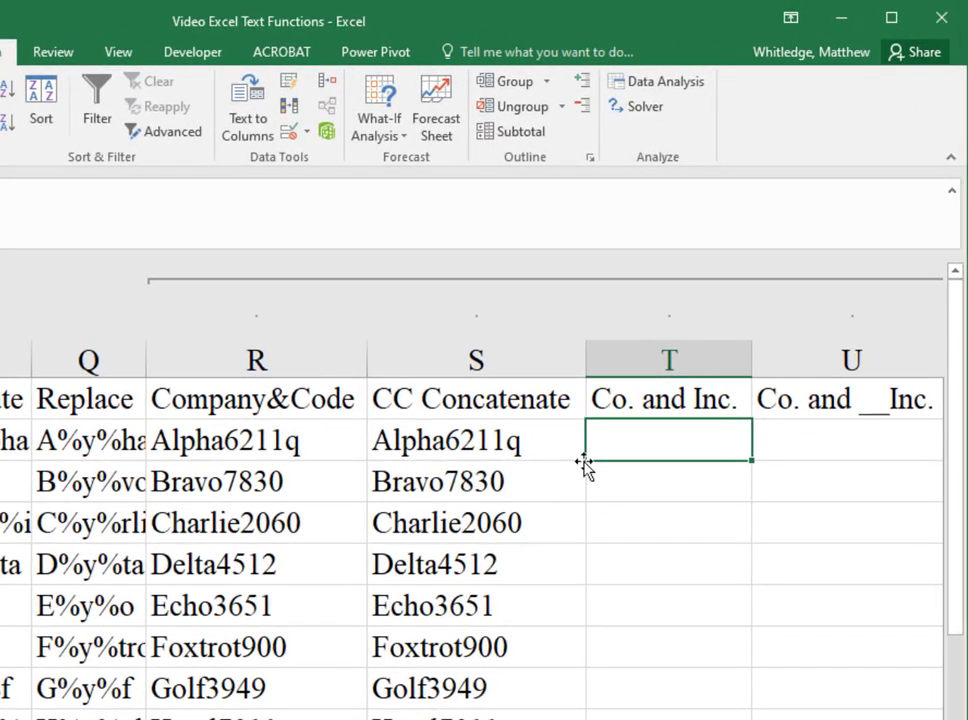
text(=)
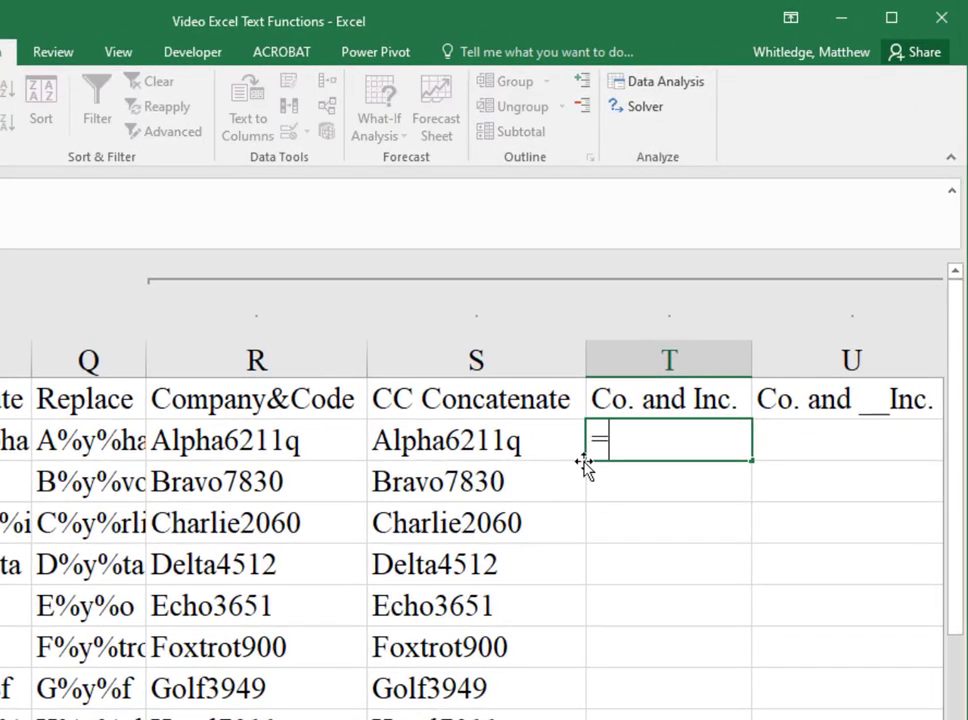
text(CONCATENATE()
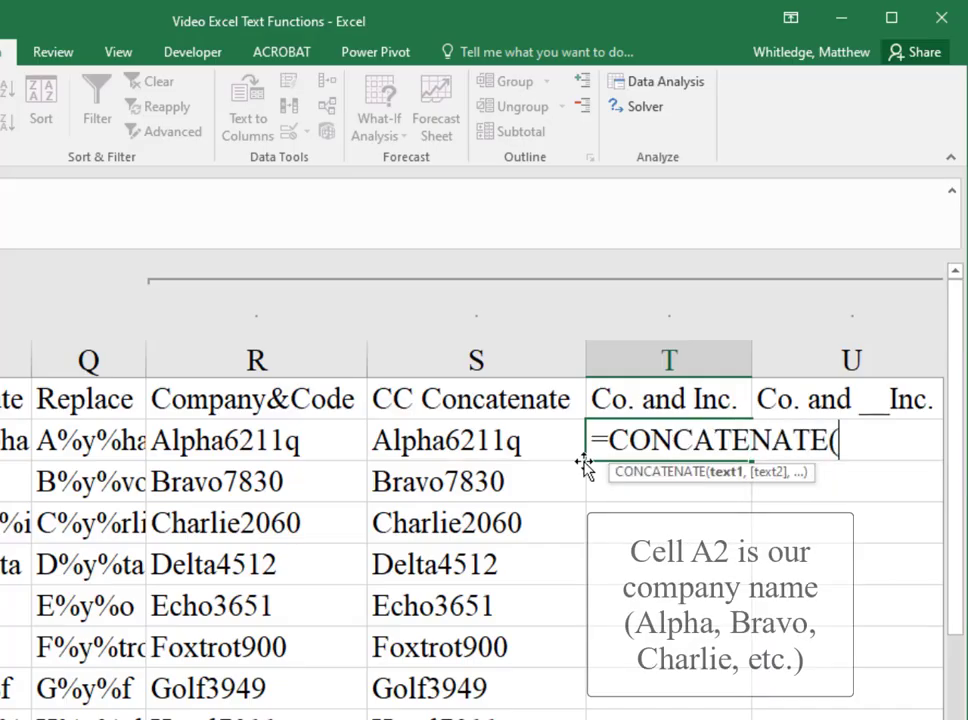
text(A2)
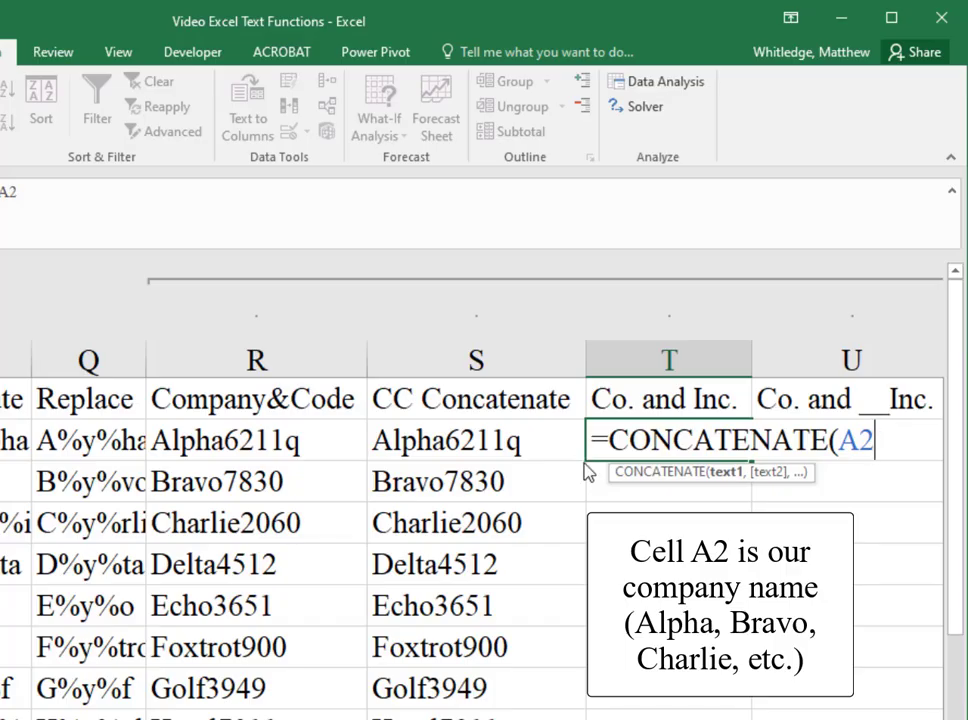
text(,)
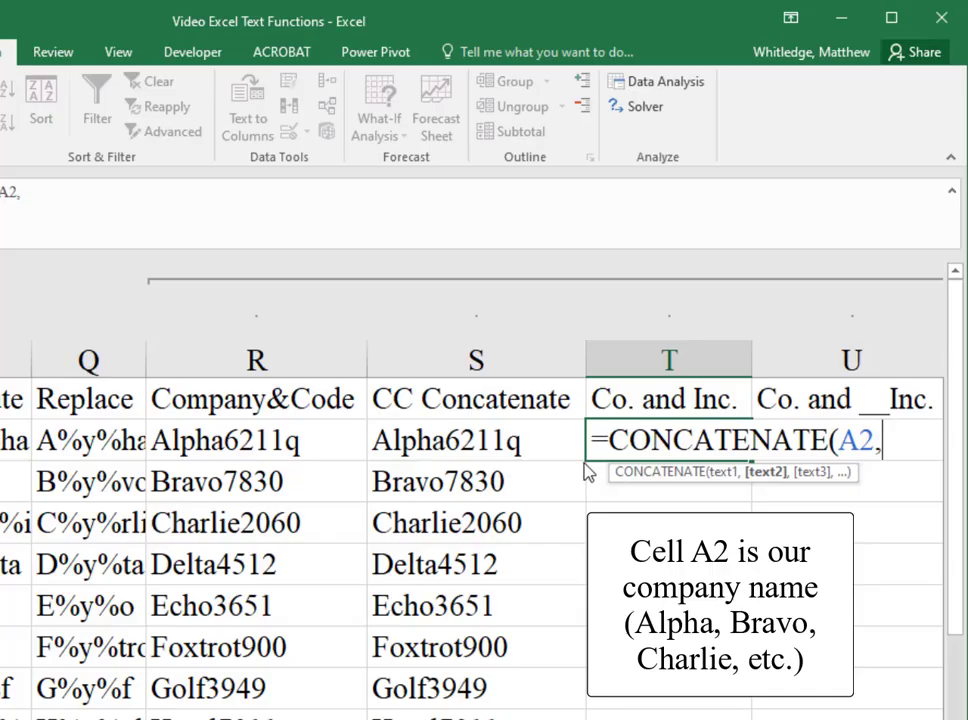
text(Inc.))
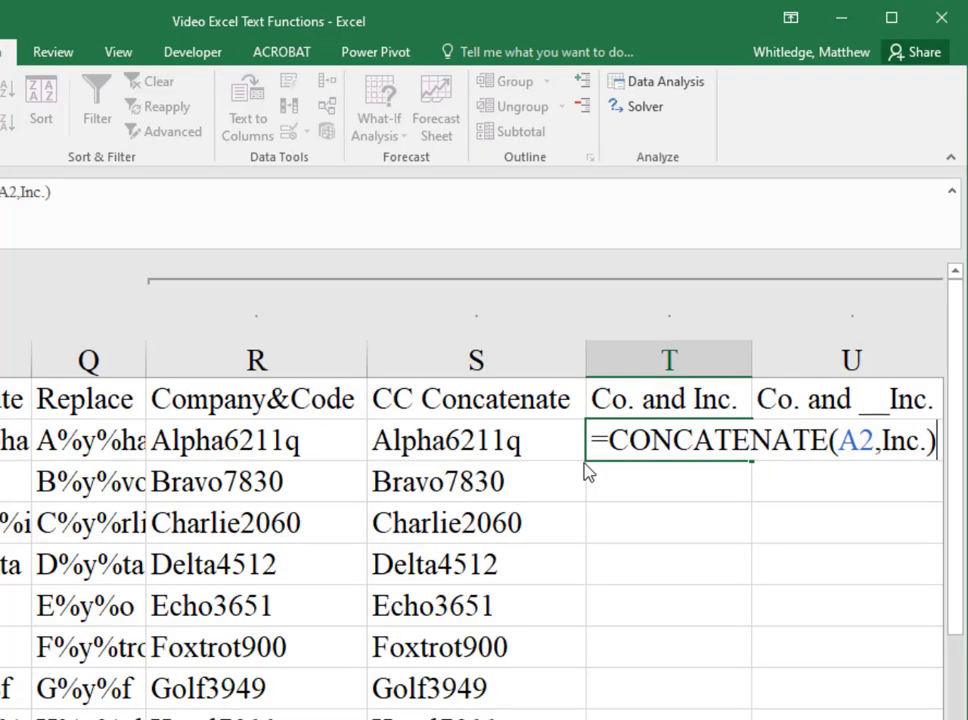
key(Return)
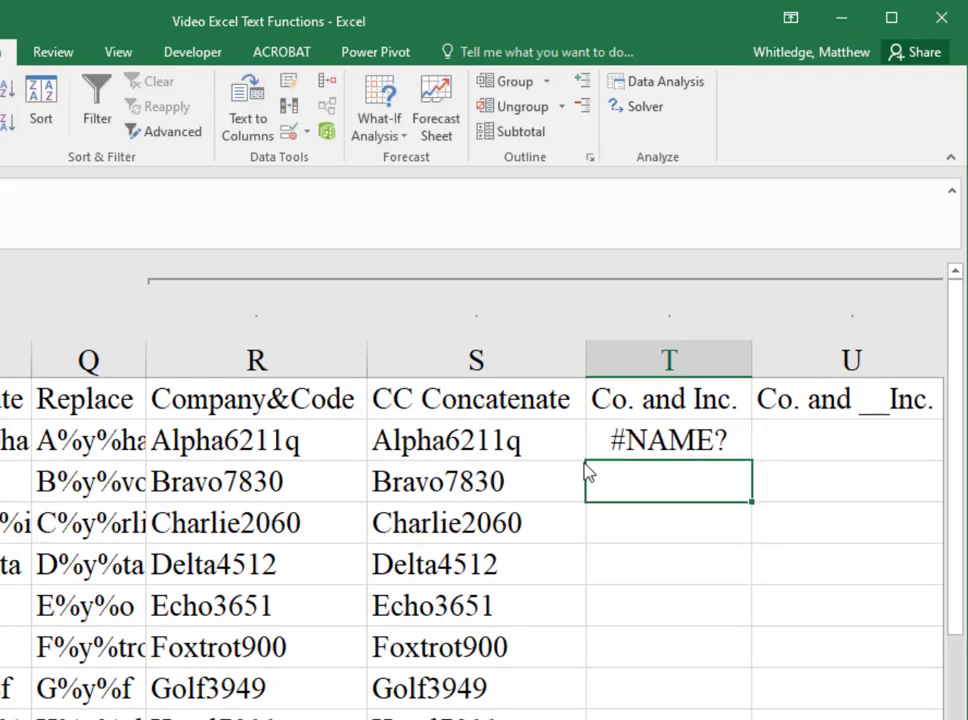
Add quotation marks around Inc. so T2 reads =CONCATENATE(A2,"Inc."), and fill the formula down the Co. and Inc. column.
key(Up)
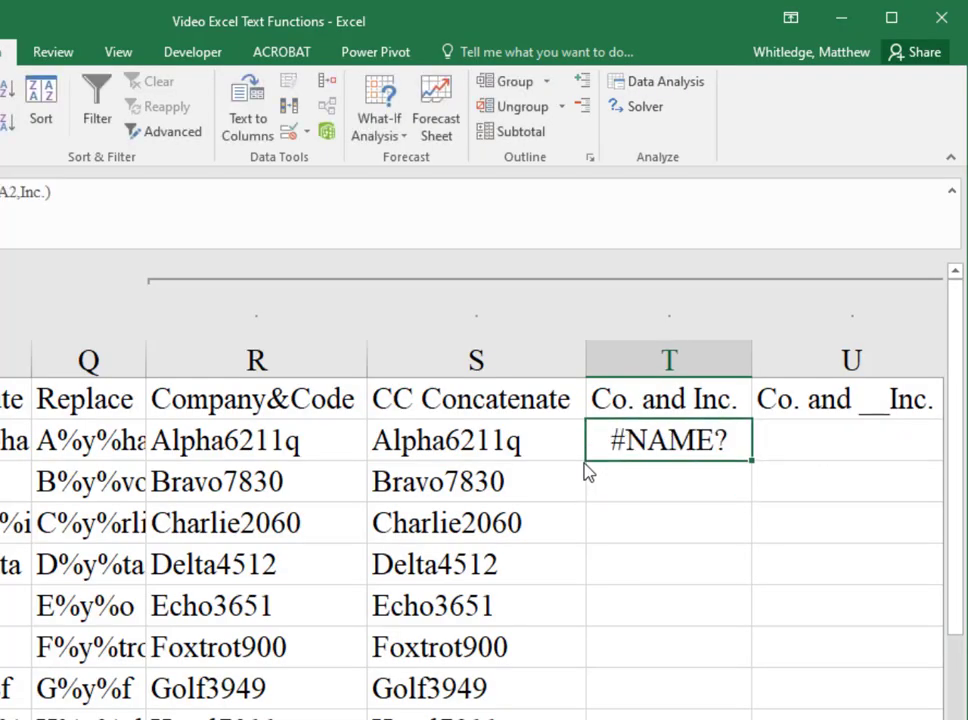
key(F2)
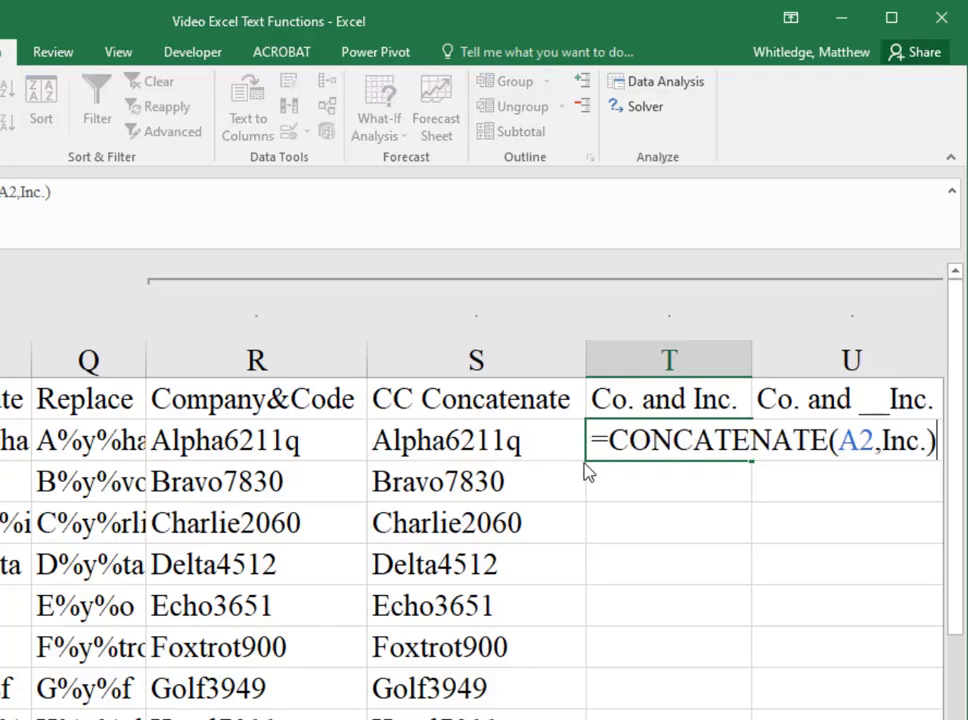
key(Left)
key(Left)
key(Left)
key(Left)
key(Left)
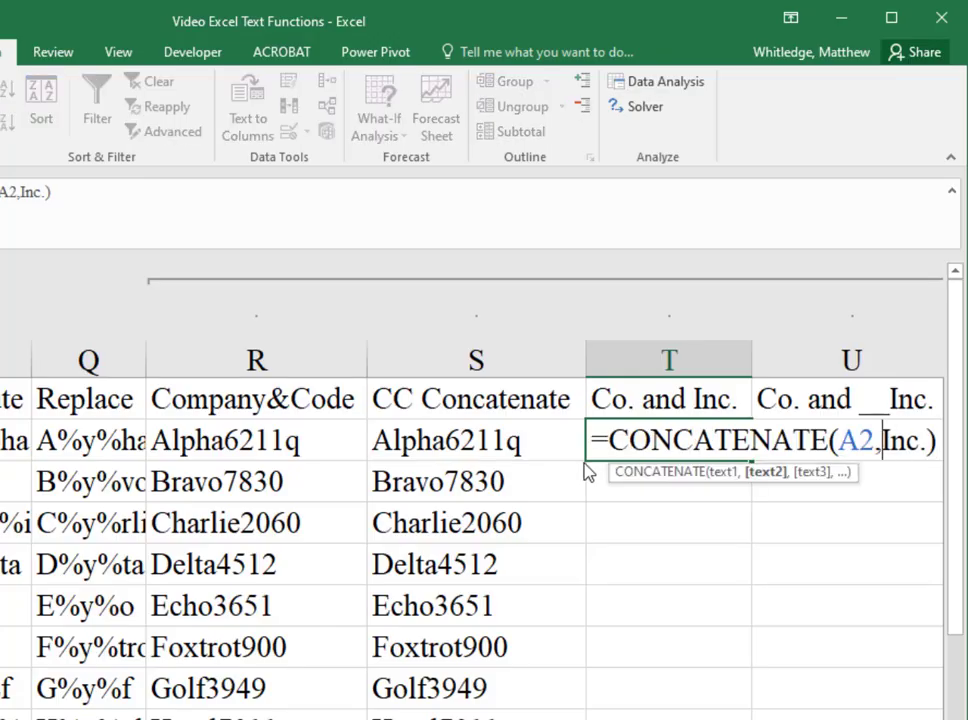
text(")
key(Right)
key(Right)
key(Right)
key(Right)
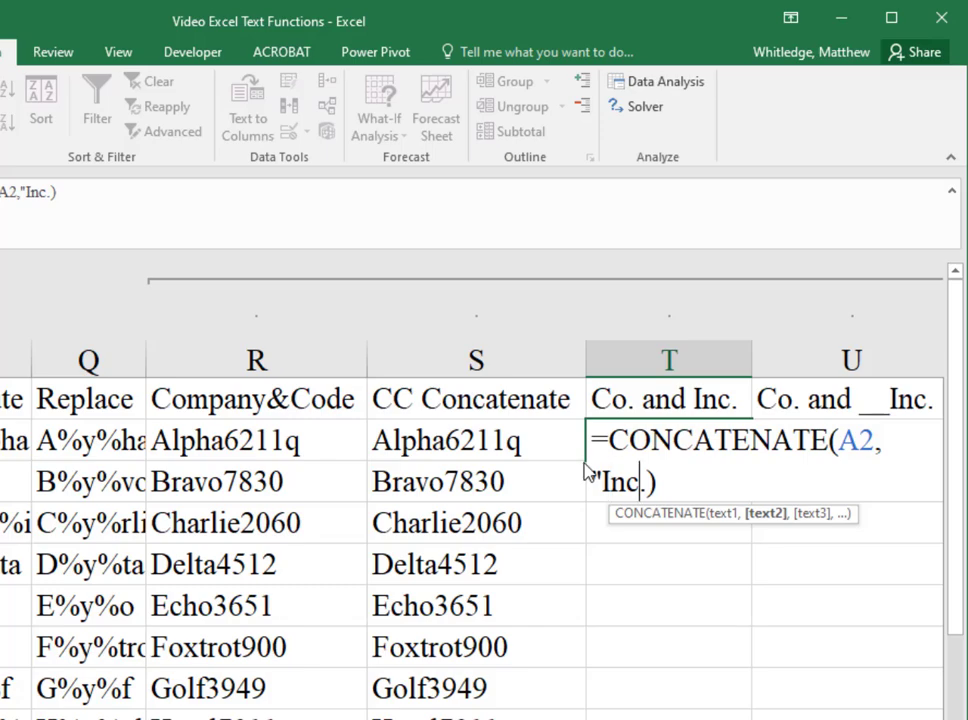
text(")
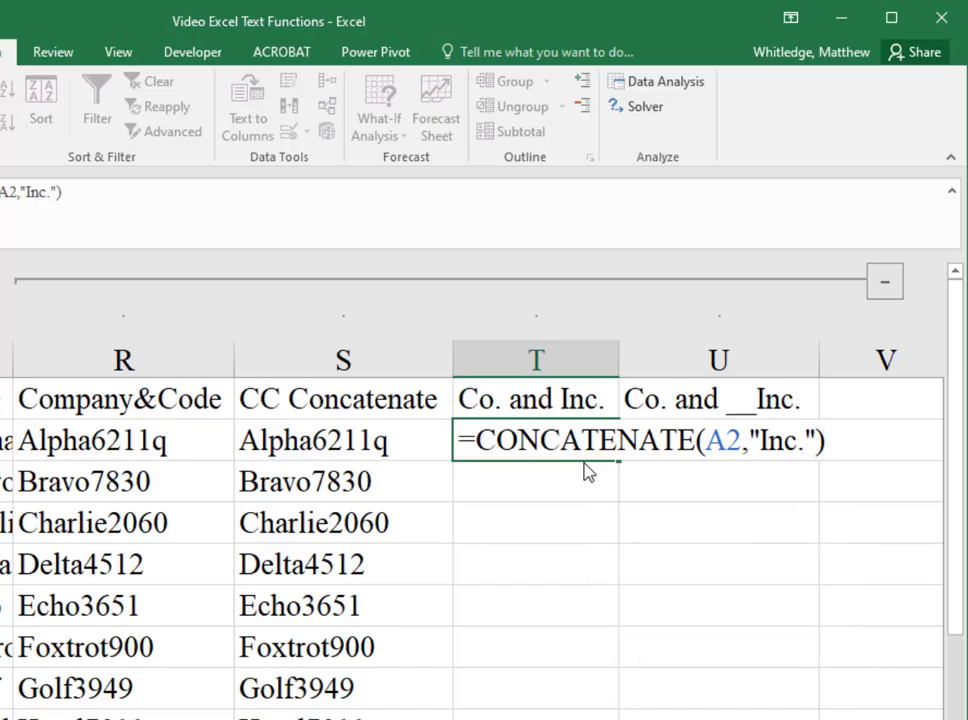
key(ctrl+Return)
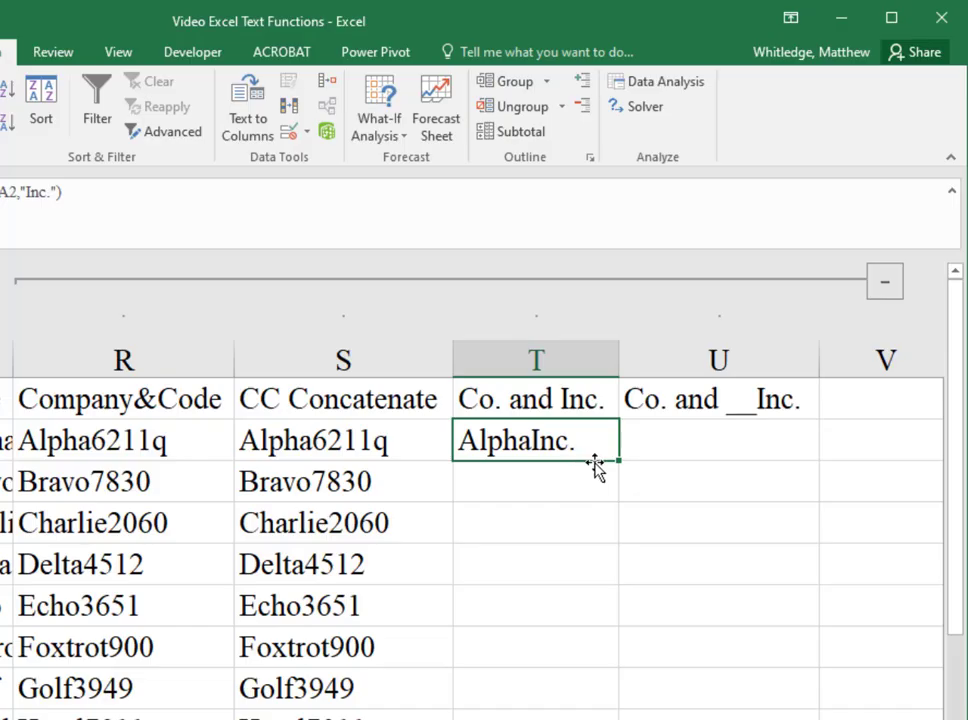
double_click(619, 462)
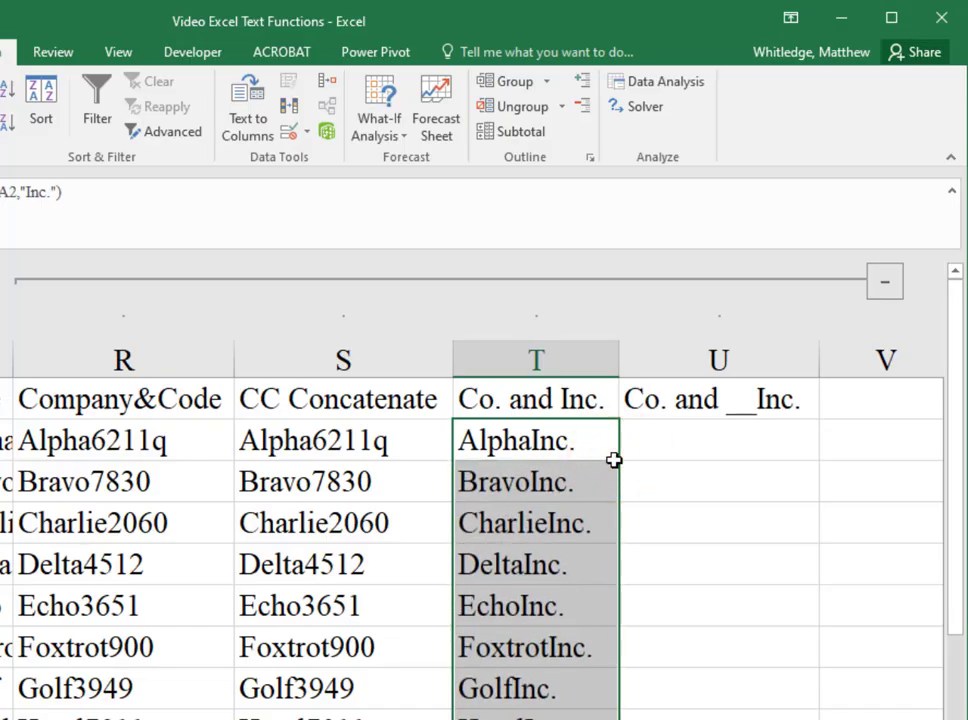
Enter =CONCATENATE(A2," Inc.") with two spaces before Inc. in cell U2 and fill it down the column.
key(Right)
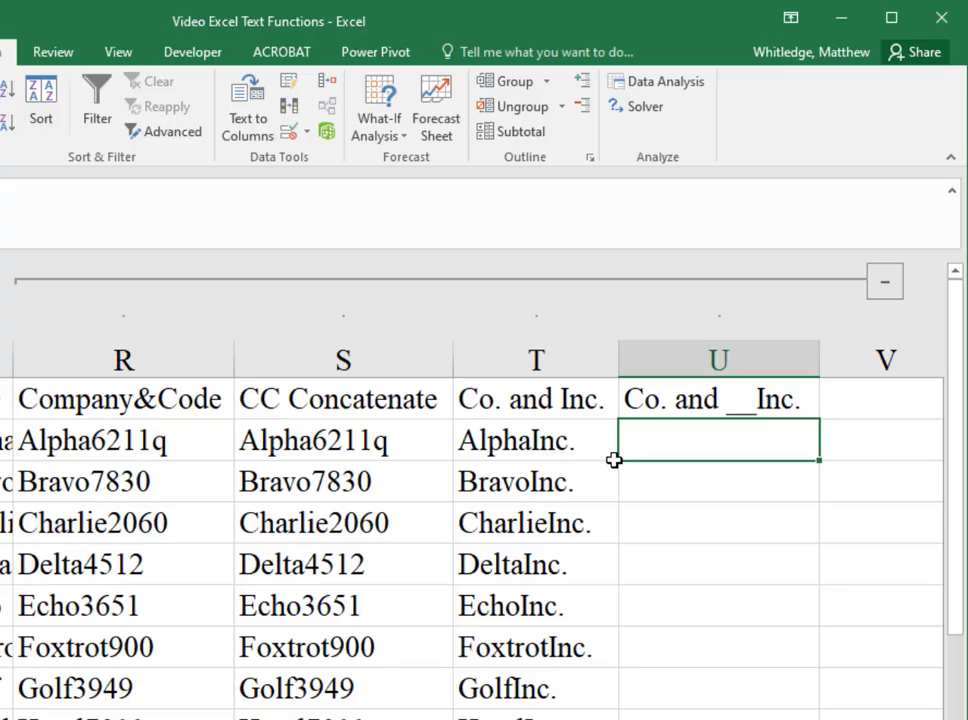
text(=cont)
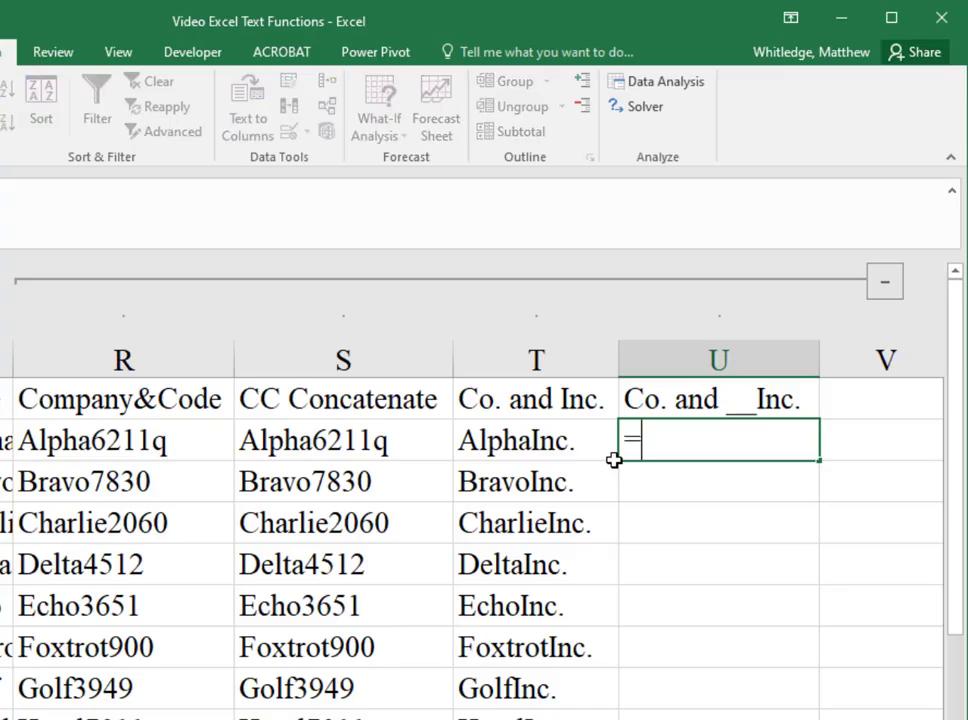
text(cat)
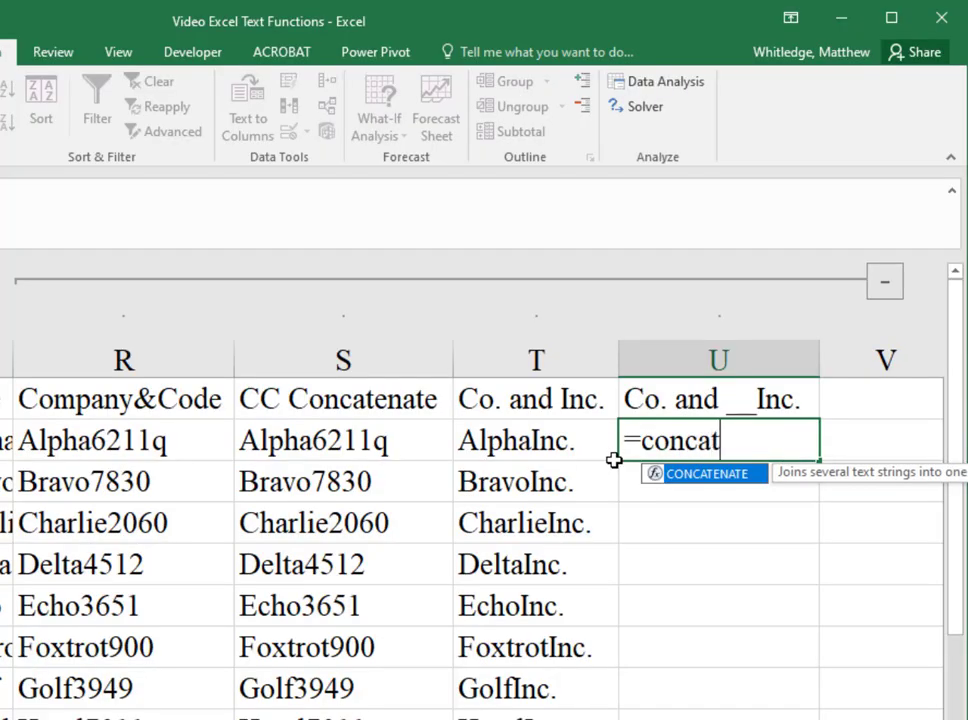
text(enate(a1)
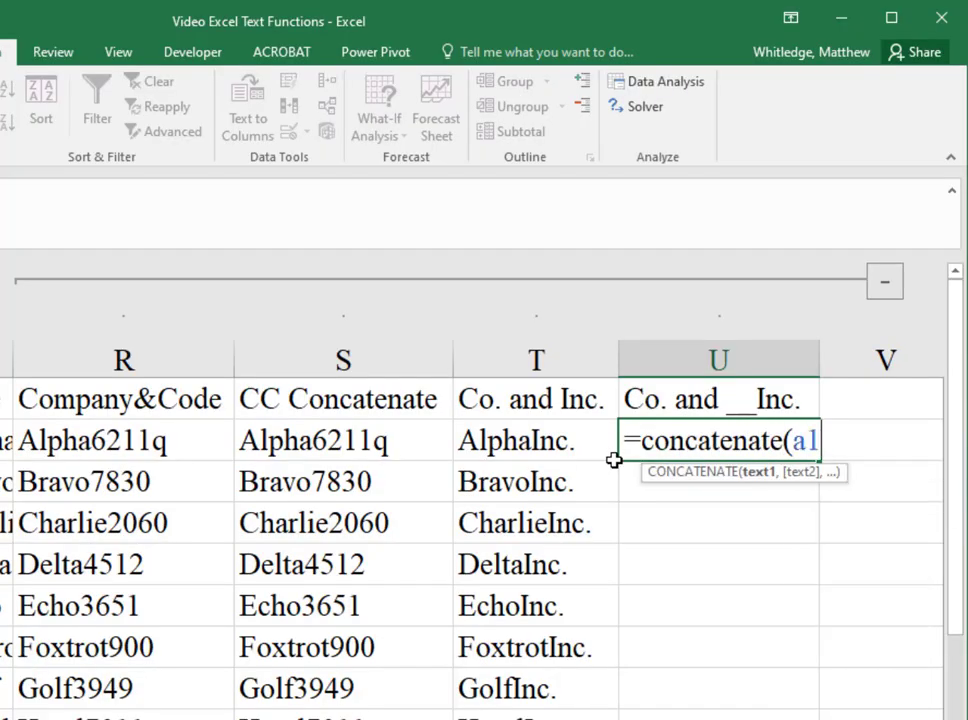
key(BackSpace)
text(2,)
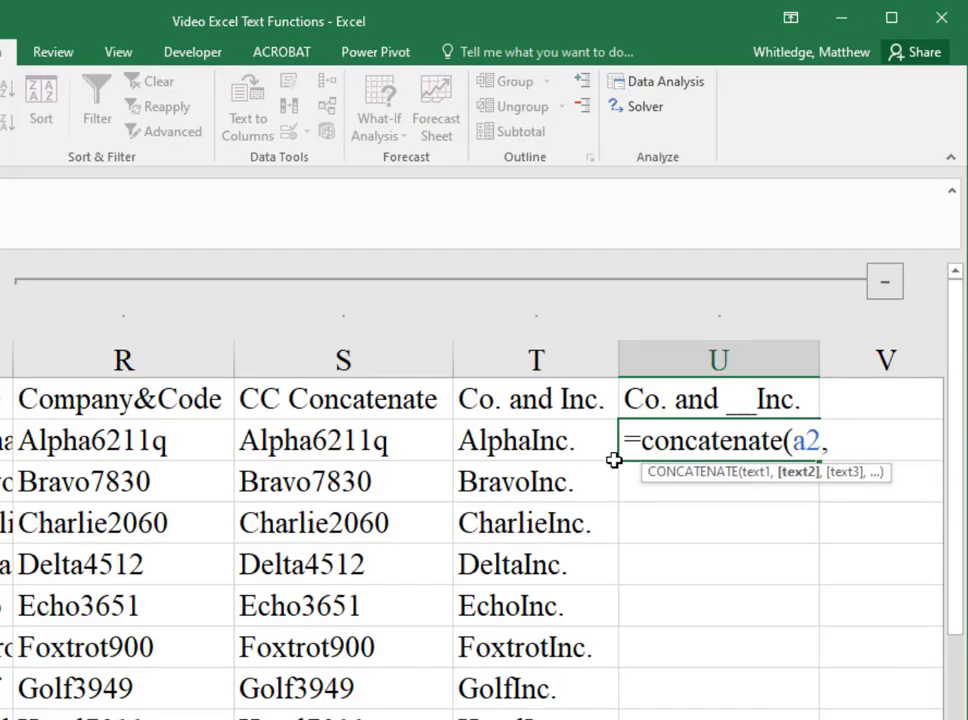
text("  Inc."))
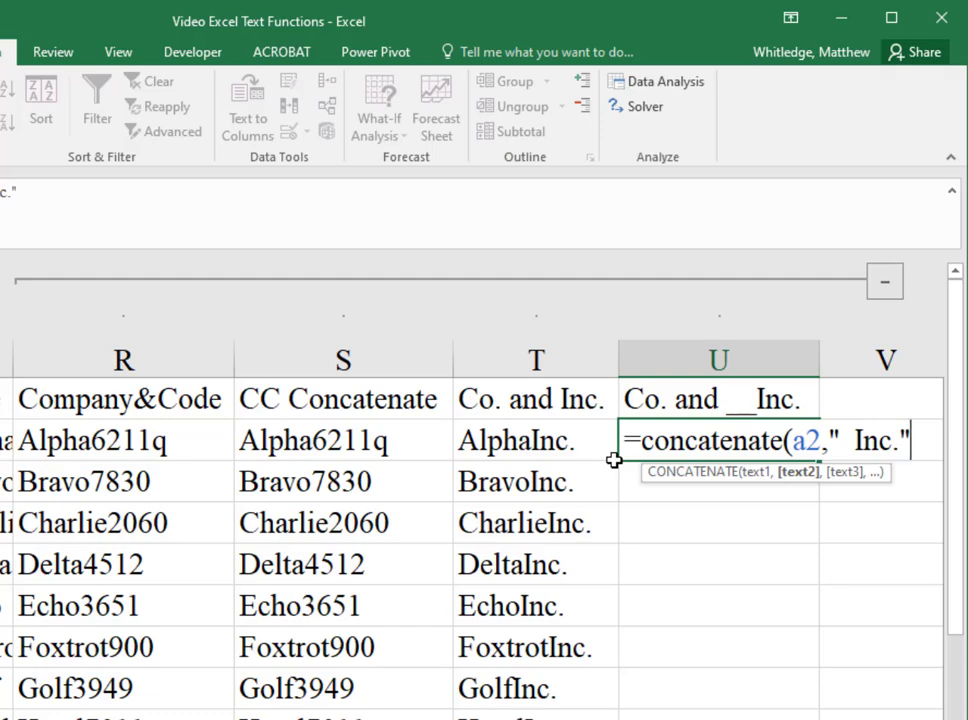
key(ctrl+Return)
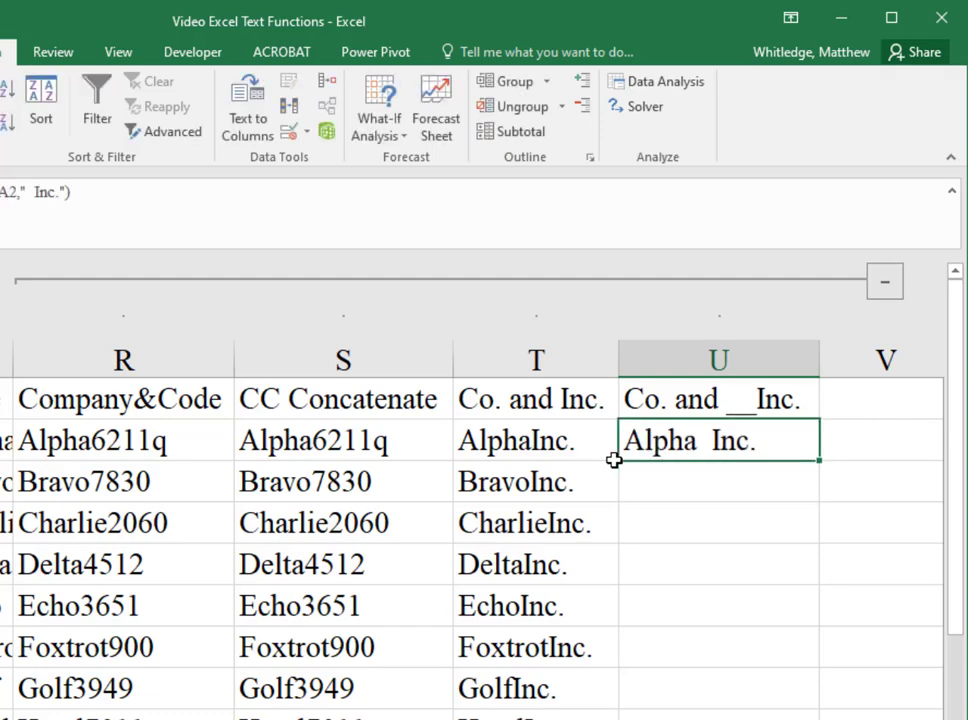
double_click(819, 460)
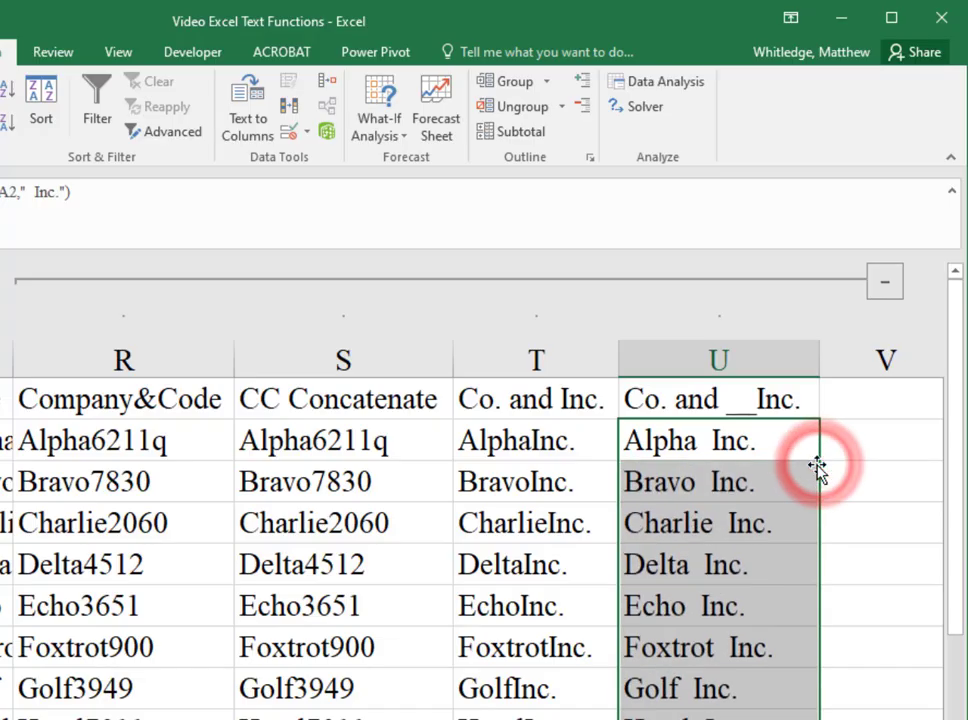